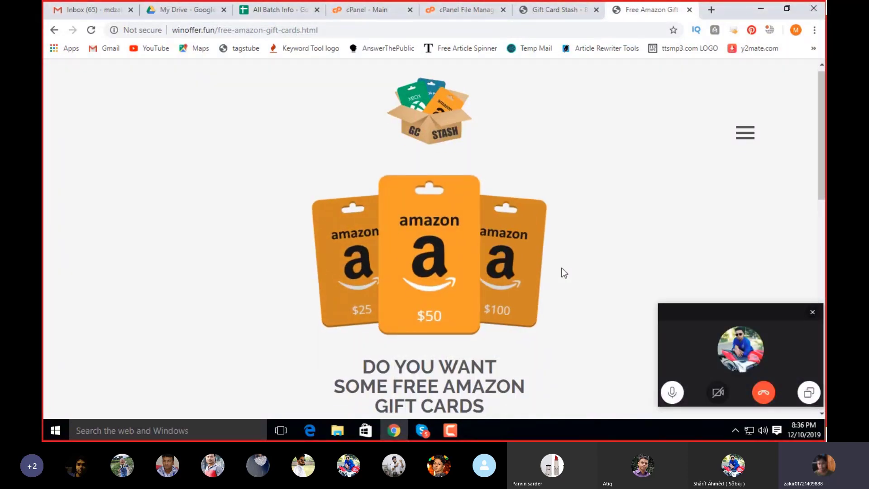
Look through the Amazon gift card landing page on winoffer.fun down to the card values, and close the page.
{"action": "scroll", "coordinate": [561, 267], "scroll_direction": "down", "scroll_amount": 10}
{"action": "scroll", "coordinate": [561, 268], "scroll_direction": "up", "scroll_amount": 5}
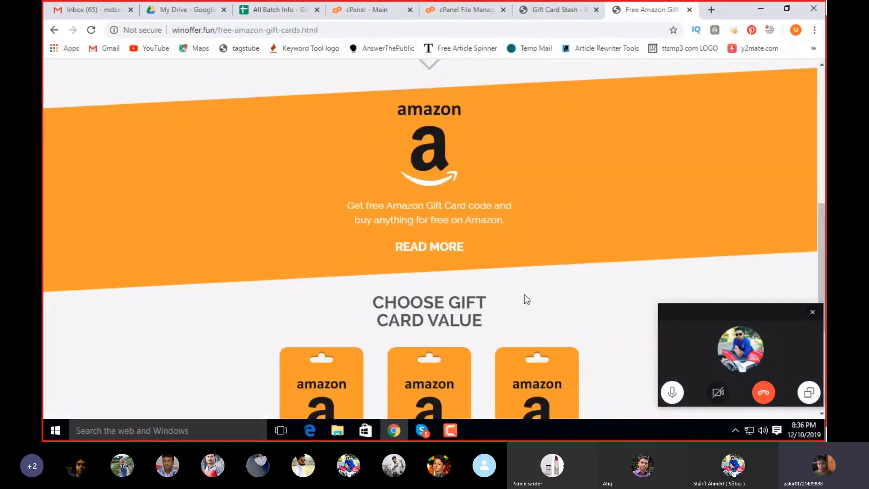
{"action": "scroll", "coordinate": [543, 281], "scroll_direction": "down", "scroll_amount": 5}
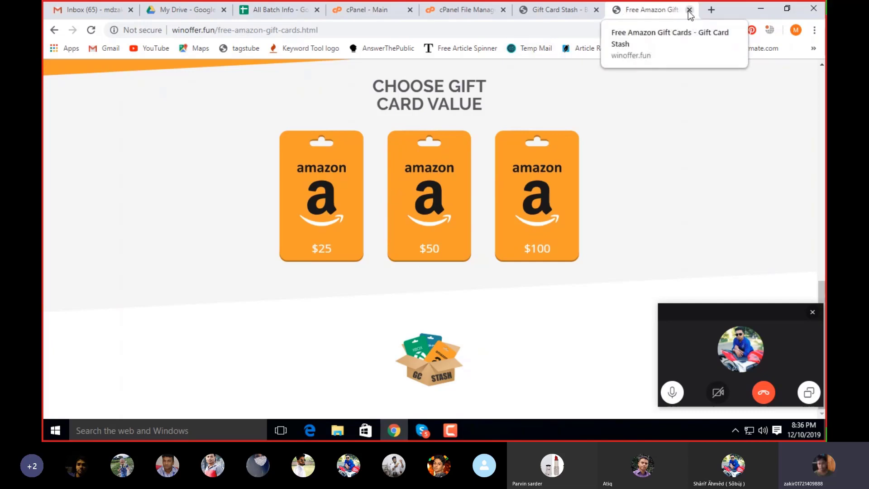
{"action": "scroll", "coordinate": [360, 222], "scroll_direction": "up", "scroll_amount": 4}
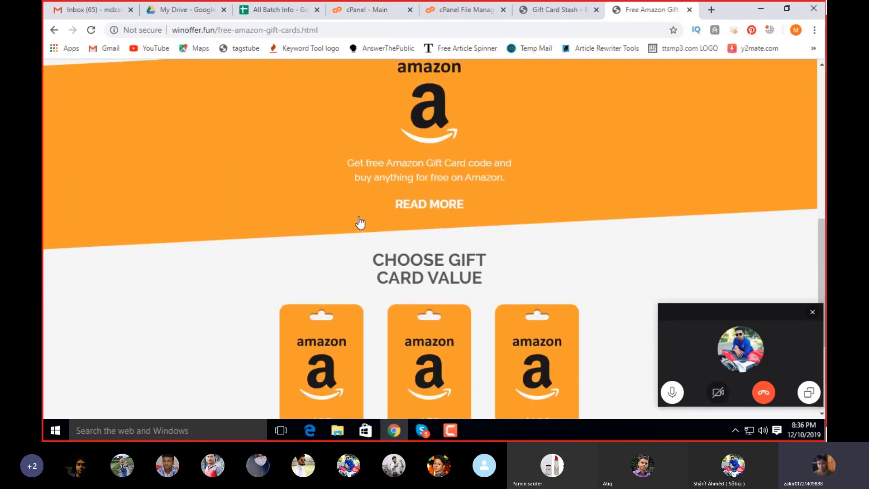
{"action": "scroll", "coordinate": [360, 219], "scroll_direction": "down", "scroll_amount": 4}
{"action": "left_click", "coordinate": [690, 10]}
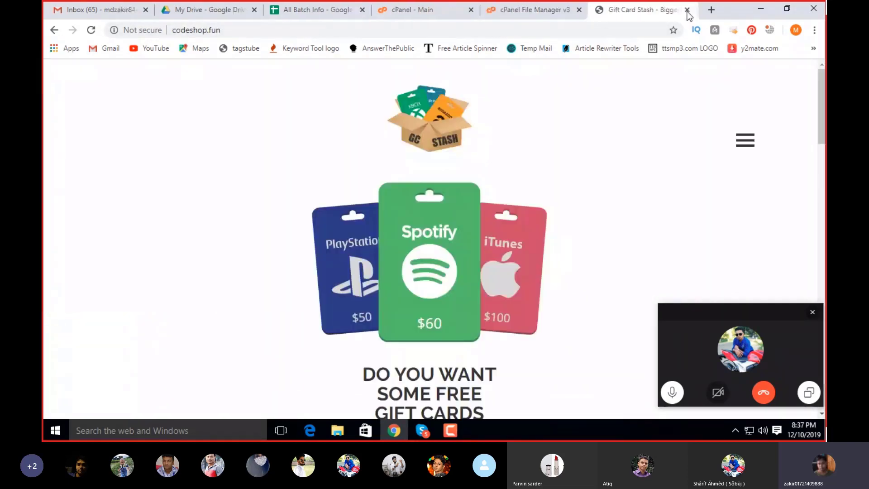
Look over the codeshop.fun gift card homepage and close it to return to the File Manager.
{"action": "scroll", "coordinate": [288, 235], "scroll_direction": "down", "scroll_amount": 6}
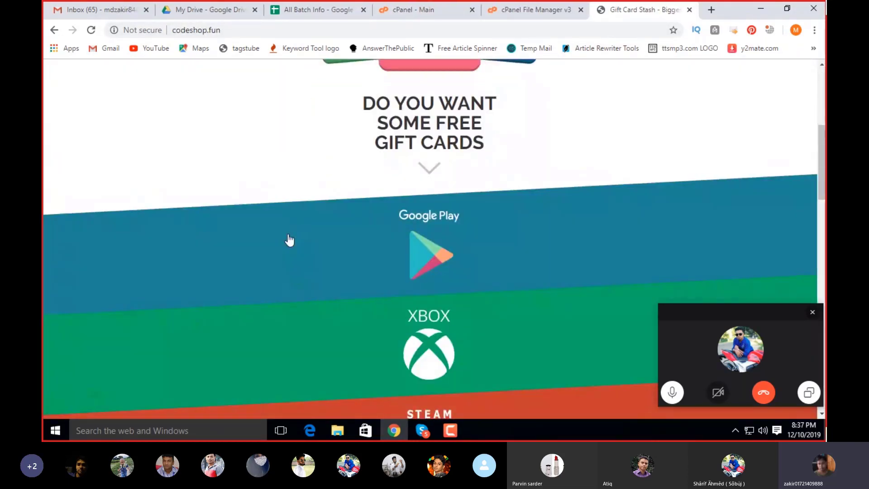
{"action": "scroll", "coordinate": [392, 173], "scroll_direction": "up", "scroll_amount": 5}
{"action": "left_click", "coordinate": [689, 10]}
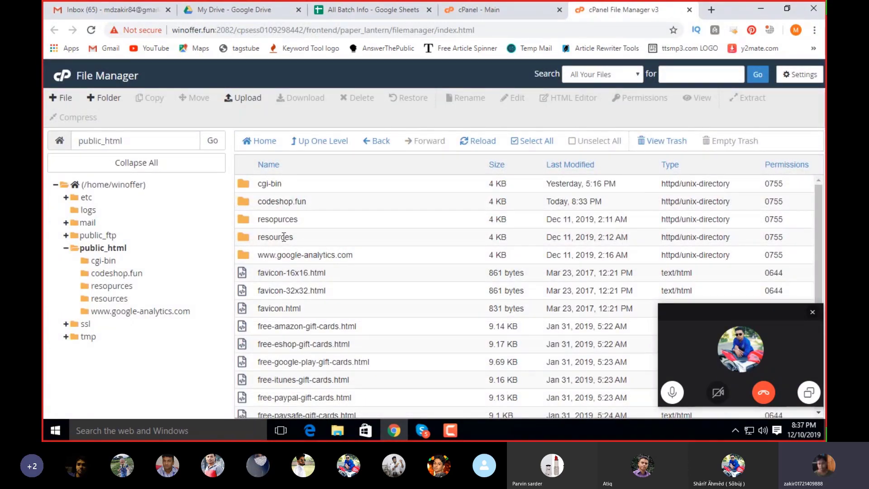
Look over the contents of public_html and highlight the winoffer.fun domain in the address.
{"action": "scroll", "coordinate": [317, 271], "scroll_direction": "down", "scroll_amount": 3}
{"action": "scroll", "coordinate": [303, 282], "scroll_direction": "up", "scroll_amount": 2}
{"action": "scroll", "coordinate": [303, 282], "scroll_direction": "up", "scroll_amount": 1}
{"action": "left_click_drag", "start_coordinate": [216, 30], "coordinate": [171, 29]}
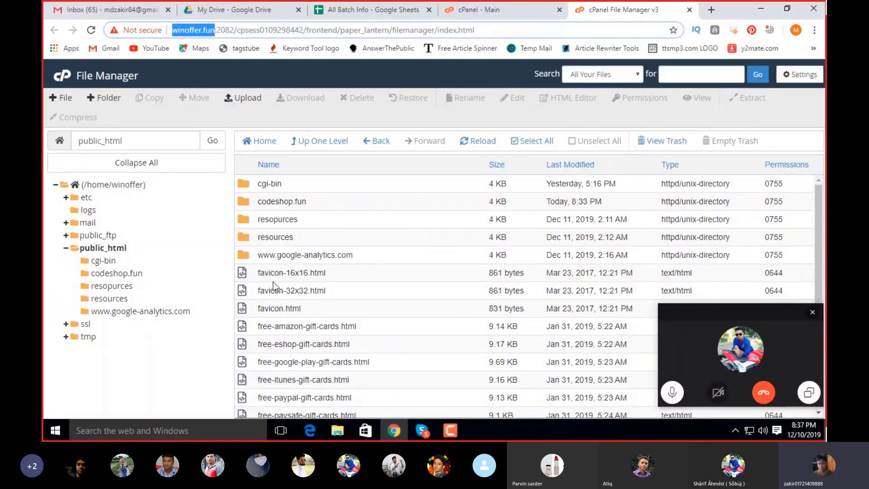
Go through the gift card HTML files in public_html one by one, from Amazon to Xbox, and dismiss the browser notification.
{"action": "scroll", "coordinate": [287, 325], "scroll_direction": "down", "scroll_amount": 3}
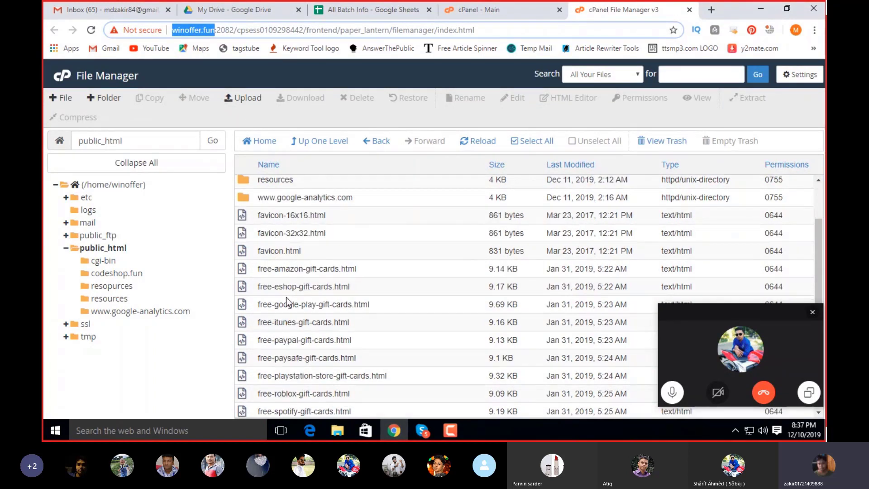
{"action": "left_click", "coordinate": [301, 270]}
{"action": "left_click", "coordinate": [292, 292]}
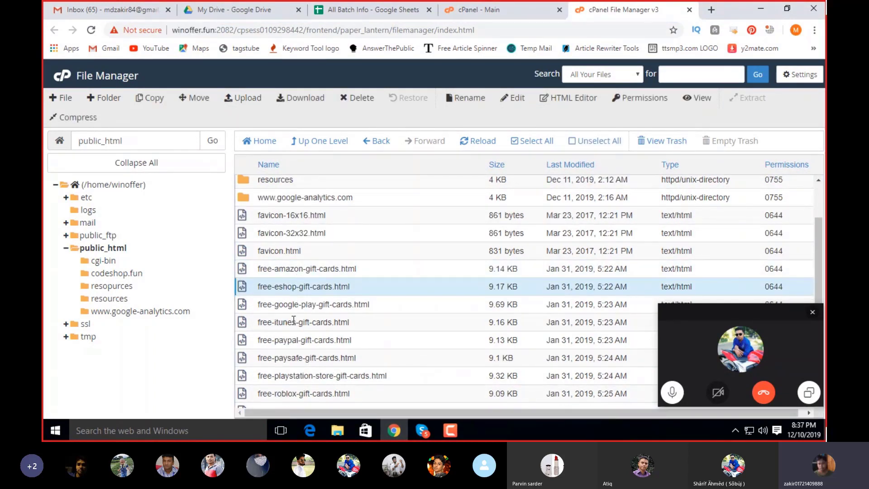
{"action": "left_click", "coordinate": [293, 307]}
{"action": "left_click", "coordinate": [295, 329]}
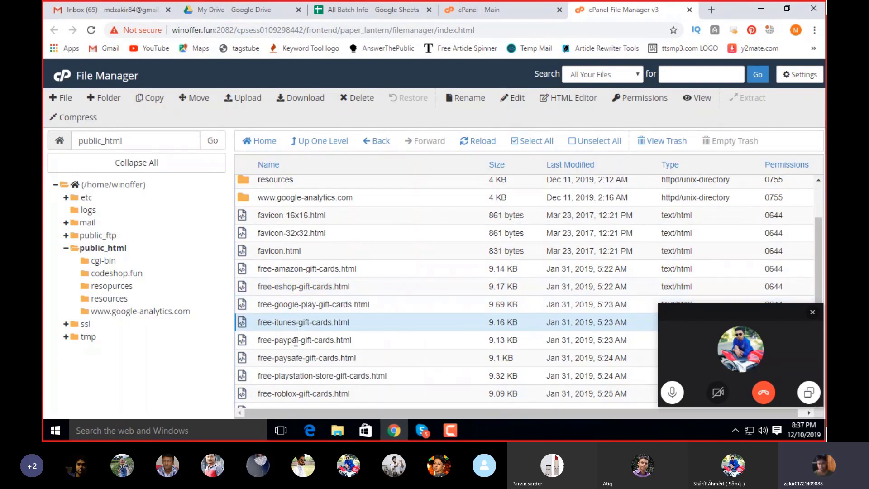
{"action": "left_click", "coordinate": [296, 342]}
{"action": "scroll", "coordinate": [295, 341], "scroll_direction": "down", "scroll_amount": 2}
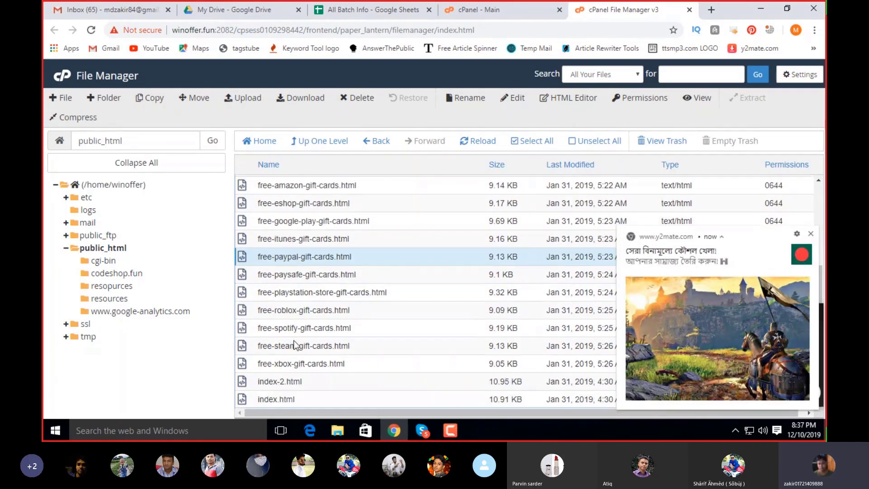
{"action": "left_click", "coordinate": [301, 274]}
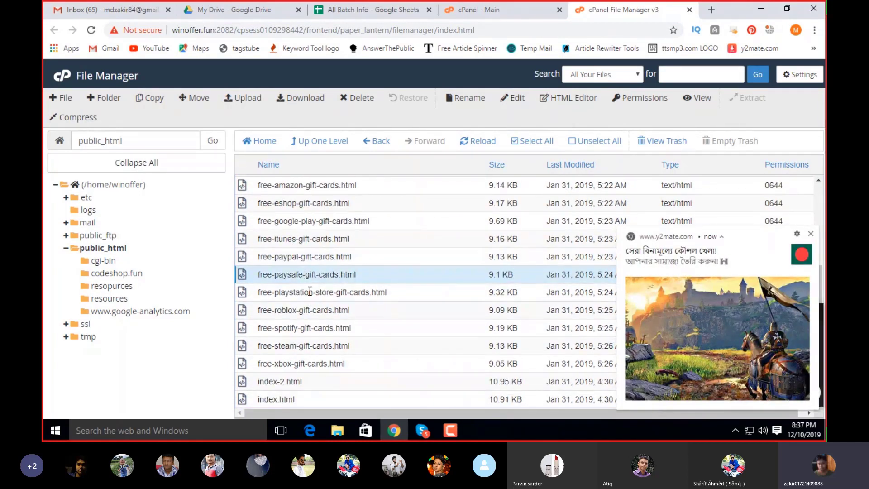
{"action": "left_click", "coordinate": [309, 291]}
{"action": "left_click", "coordinate": [309, 310]}
{"action": "left_click", "coordinate": [306, 328]}
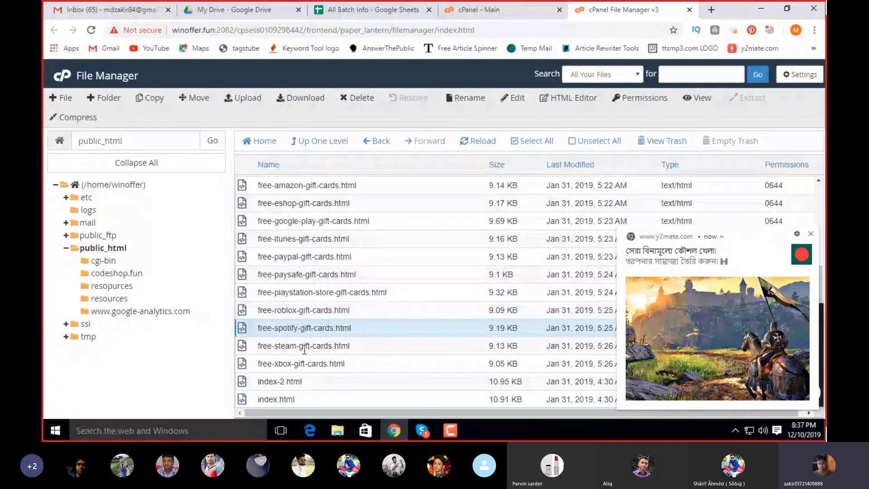
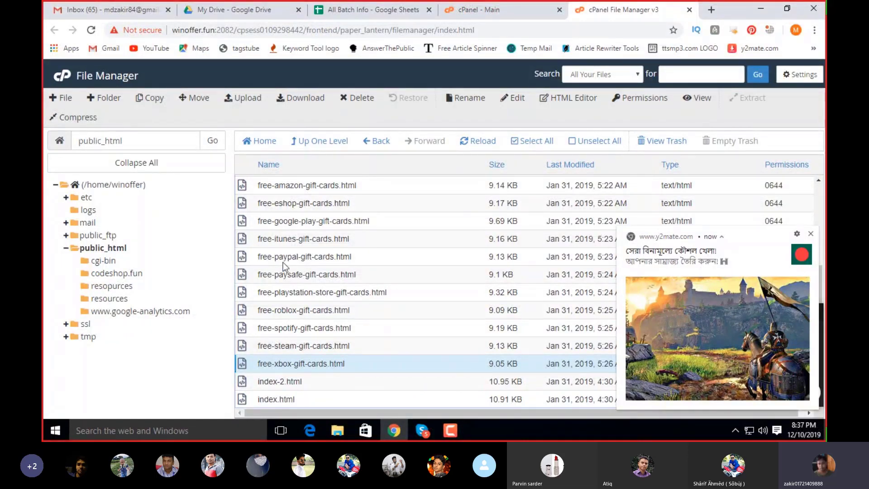
{"action": "left_click", "coordinate": [810, 233]}
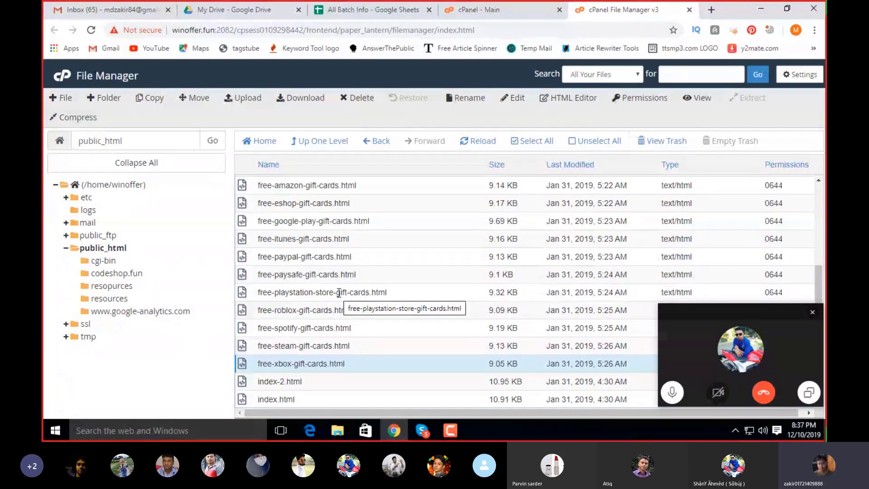
Recheck the public_html file list, view the cPanel main page, and return to the File Manager.
{"action": "scroll", "coordinate": [339, 293], "scroll_direction": "up", "scroll_amount": 3}
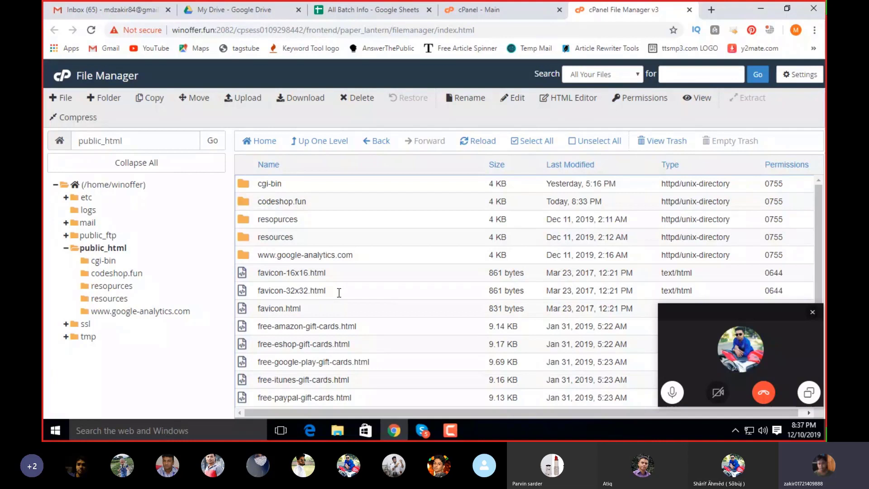
{"action": "scroll", "coordinate": [339, 293], "scroll_direction": "down", "scroll_amount": 3}
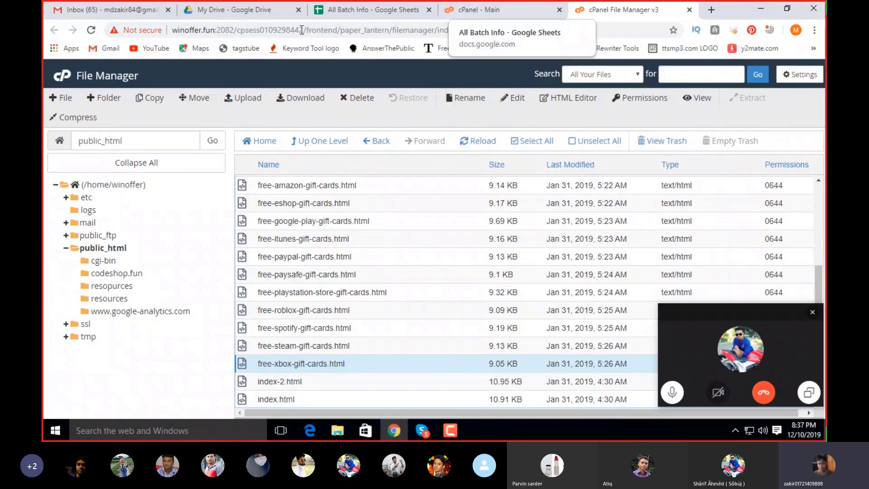
{"action": "left_click", "coordinate": [477, 13]}
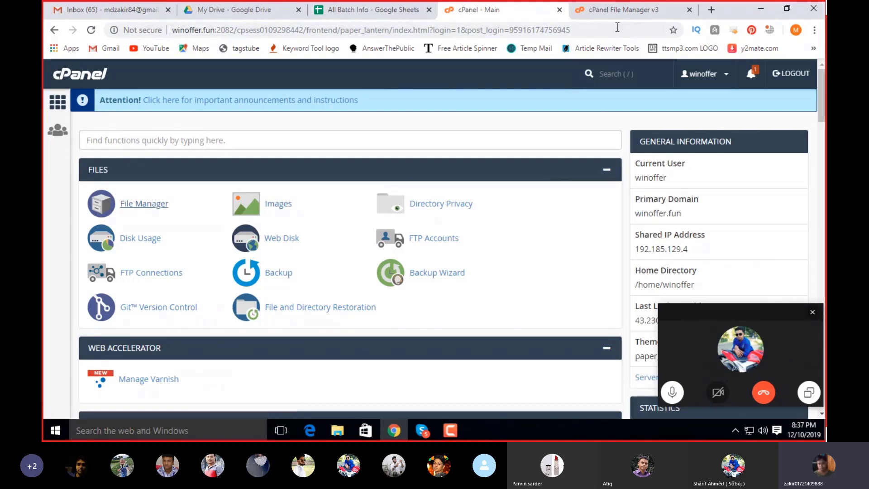
{"action": "left_click", "coordinate": [613, 12]}
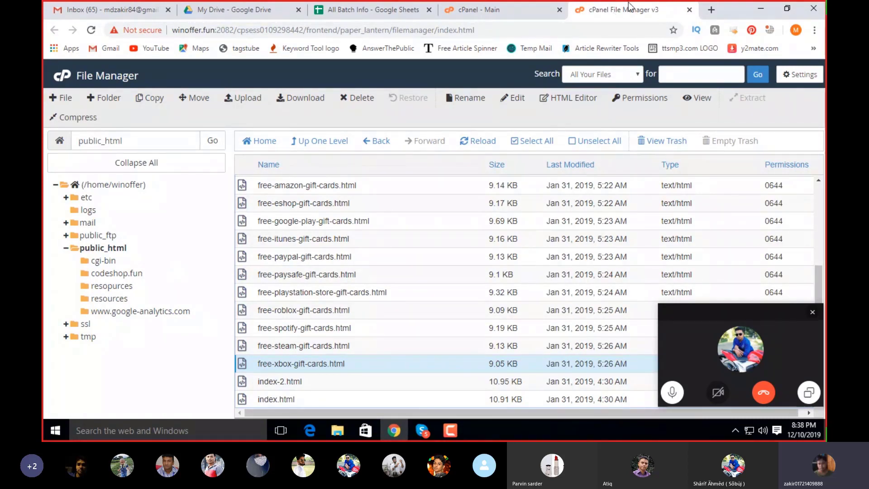
Reload the public_html folder, look over its files, and open the file upload page for it.
{"action": "left_click", "coordinate": [99, 248]}
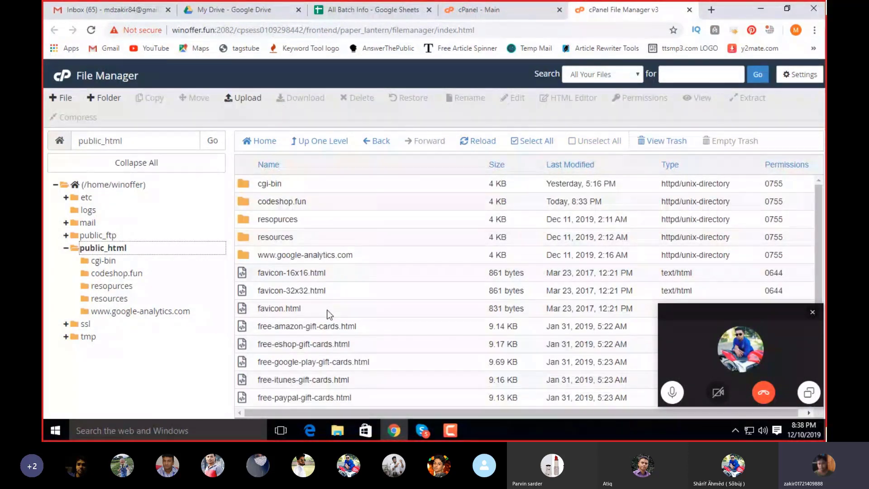
{"action": "scroll", "coordinate": [329, 315], "scroll_direction": "down", "scroll_amount": 3}
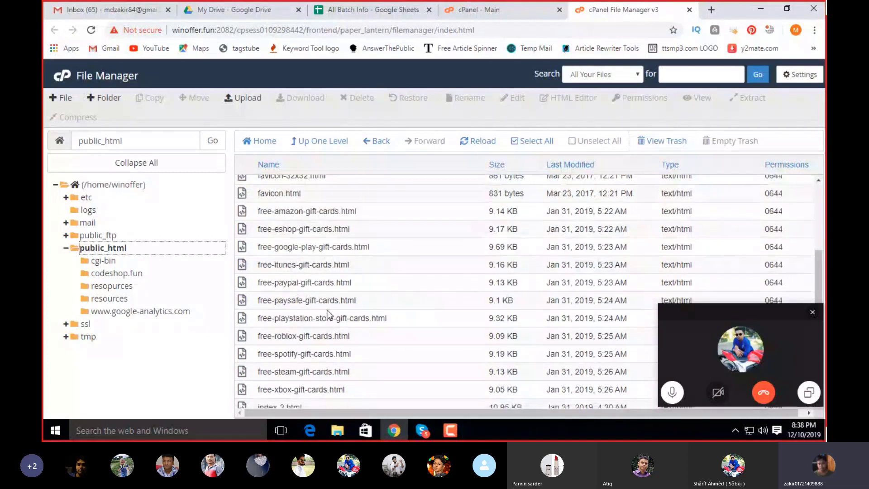
{"action": "scroll", "coordinate": [329, 315], "scroll_direction": "up", "scroll_amount": 3}
{"action": "left_click", "coordinate": [244, 97]}
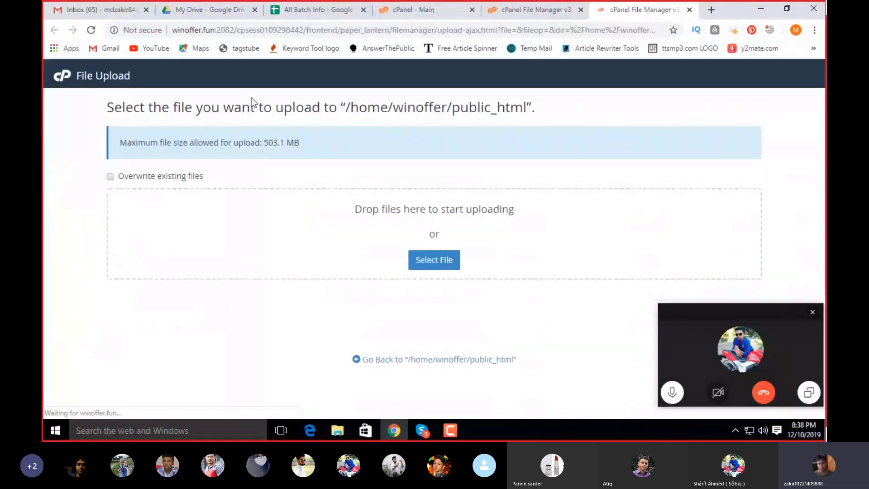
Browse for upload files in Desktop > CPA FOR STUDENT > Landing page, cancel the file selection, and close the upload page.
{"action": "left_click", "coordinate": [429, 260]}
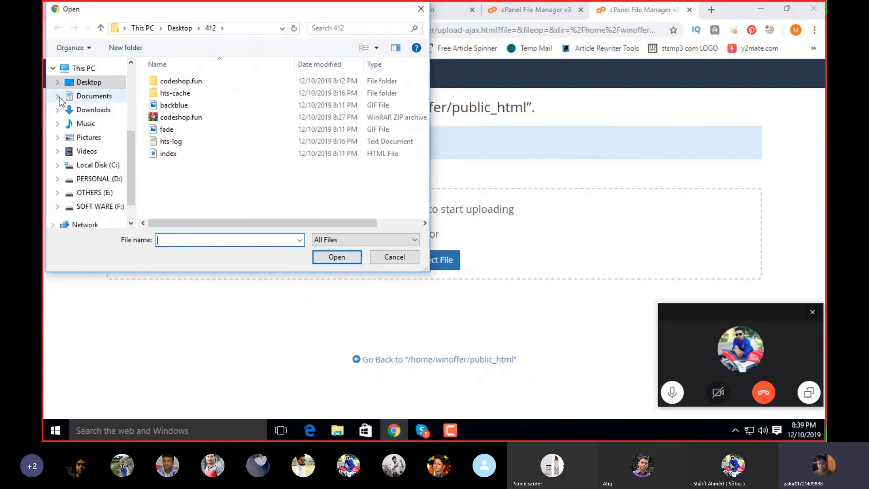
{"action": "left_click", "coordinate": [88, 84]}
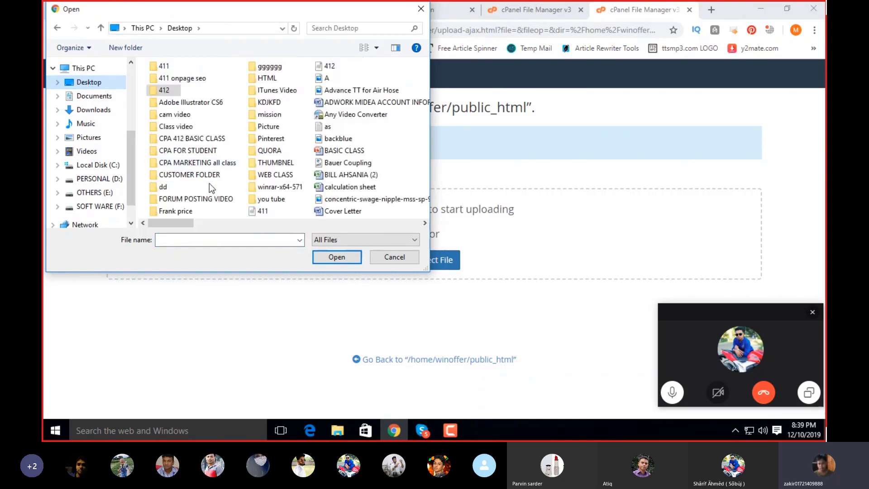
{"action": "double_click", "coordinate": [189, 150]}
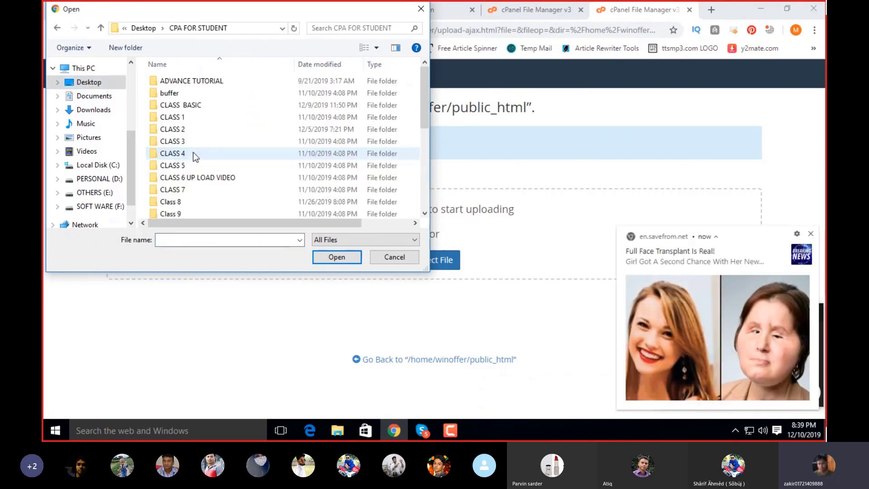
{"action": "left_click_drag", "start_coordinate": [428, 102], "coordinate": [435, 152]}
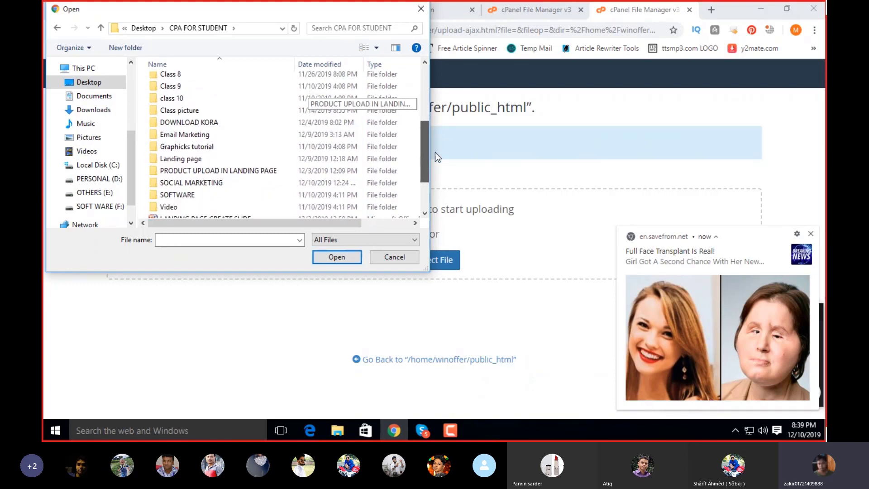
{"action": "double_click", "coordinate": [183, 155]}
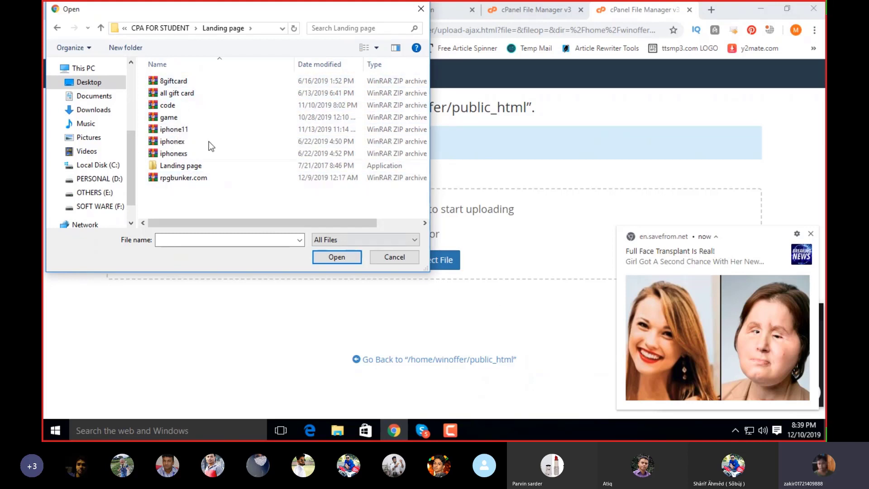
{"action": "left_click", "coordinate": [401, 257]}
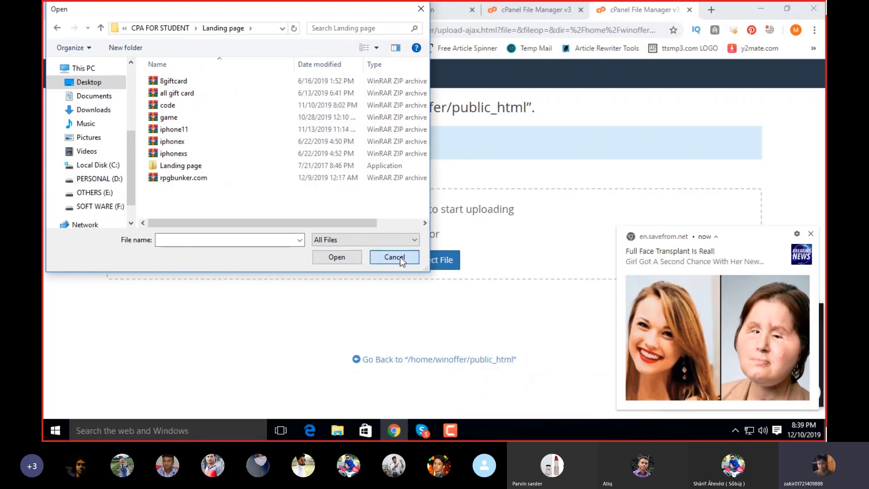
{"action": "left_click", "coordinate": [810, 234]}
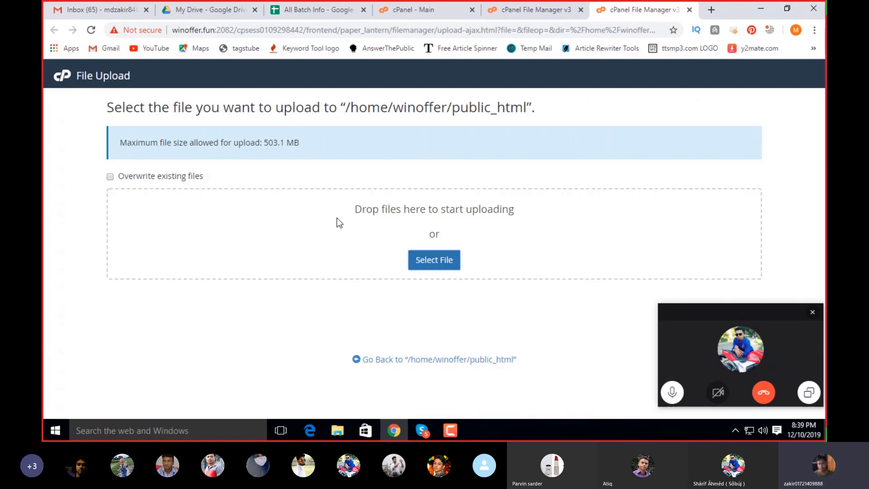
{"action": "left_click", "coordinate": [690, 10]}
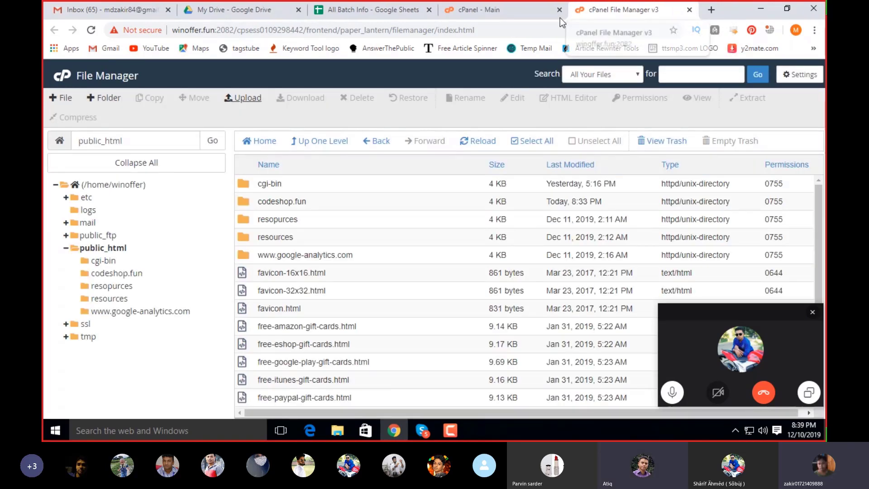
Look over the public_html files, inspect the codeshop.fun folder and its ZIP archive in the desktop folder 412, and close that folder.
{"action": "scroll", "coordinate": [345, 359], "scroll_direction": "down", "scroll_amount": 3}
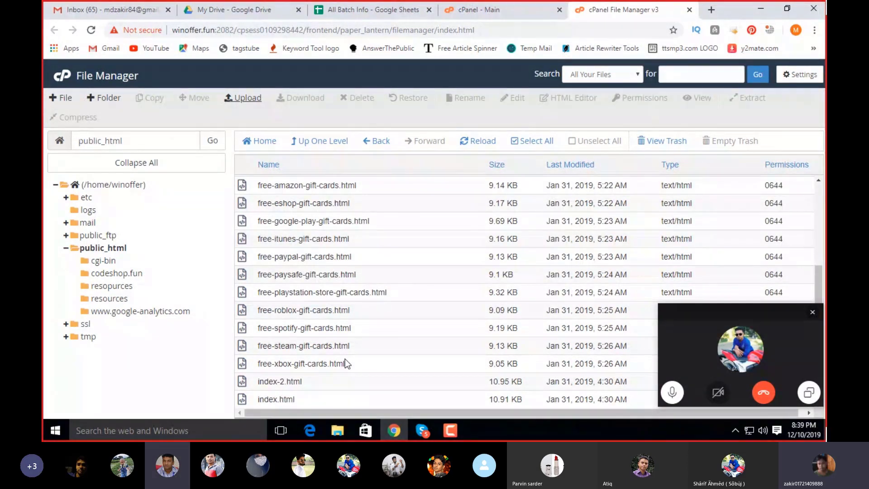
{"action": "scroll", "coordinate": [346, 363], "scroll_direction": "up", "scroll_amount": 3}
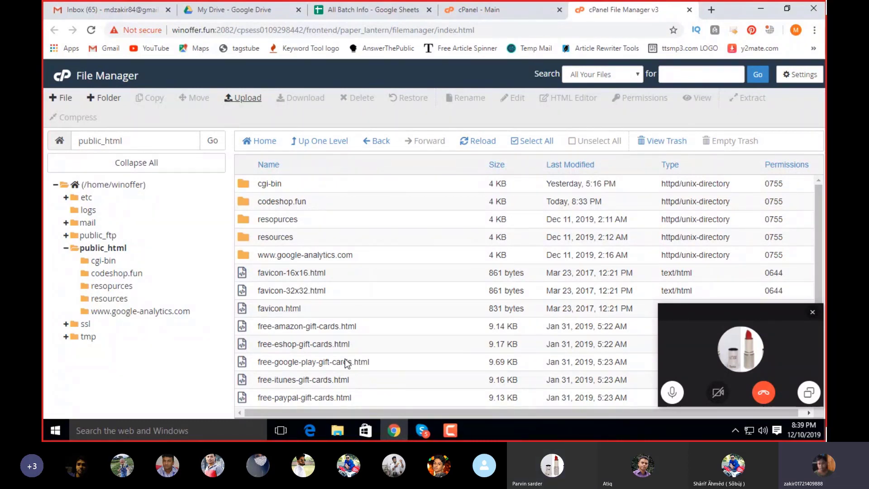
{"action": "left_click", "coordinate": [757, 8]}
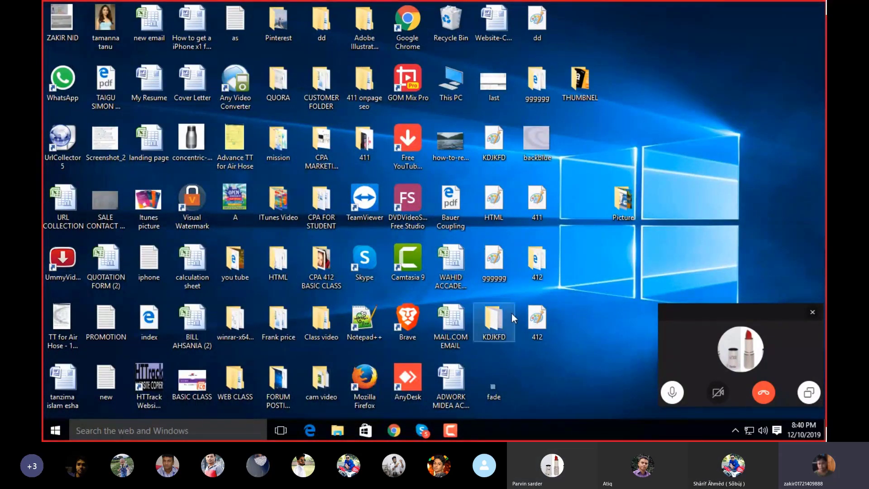
{"action": "double_click", "coordinate": [541, 260]}
{"action": "left_click", "coordinate": [238, 162]}
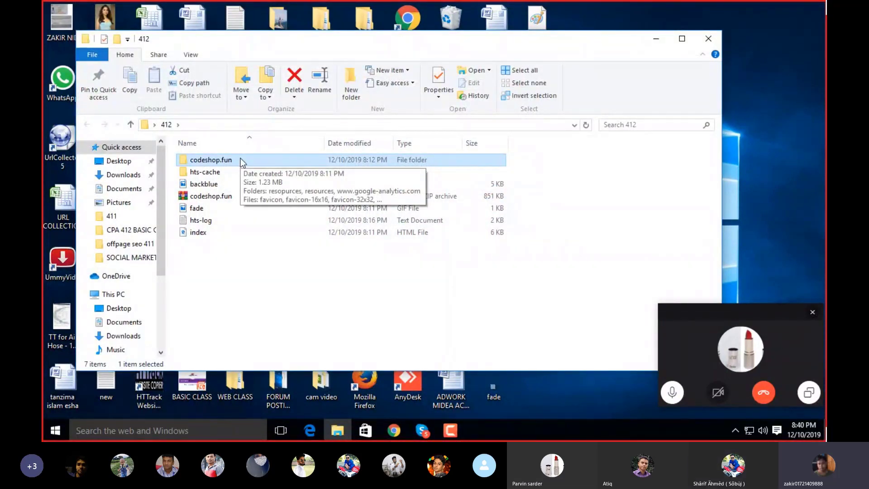
{"action": "right_click", "coordinate": [241, 161]}
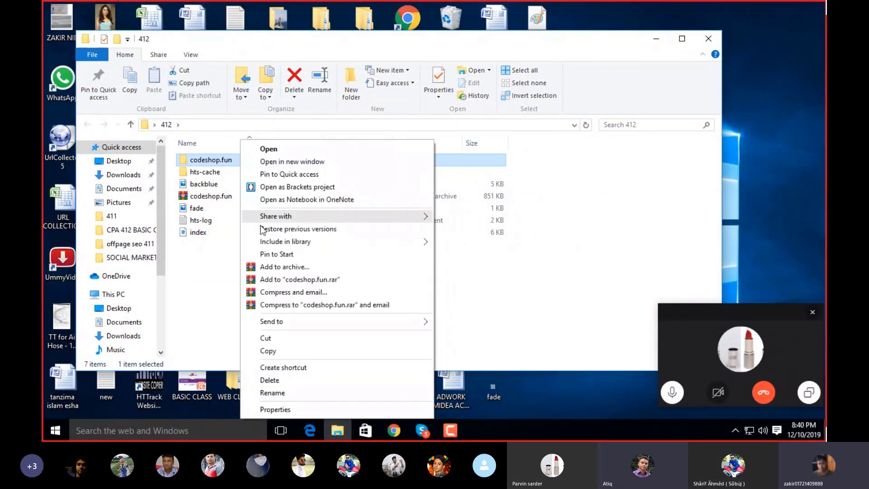
{"action": "left_click", "coordinate": [568, 291]}
{"action": "left_click", "coordinate": [190, 199]}
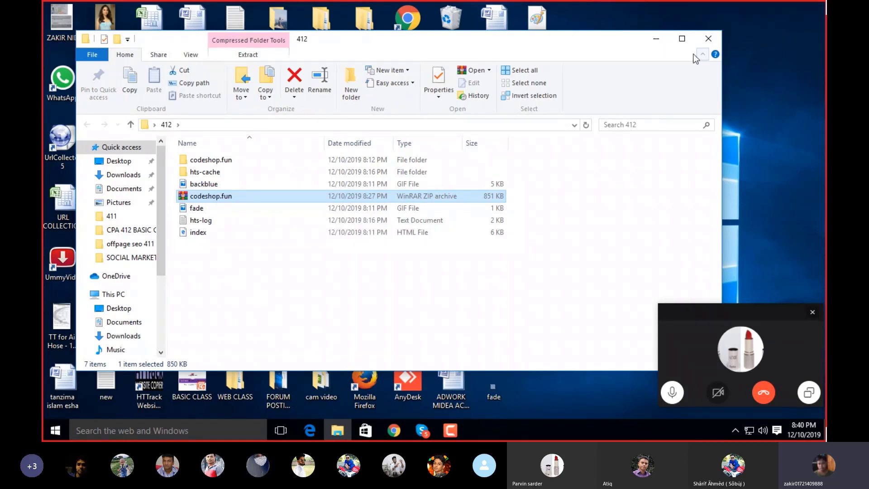
{"action": "left_click", "coordinate": [710, 39]}
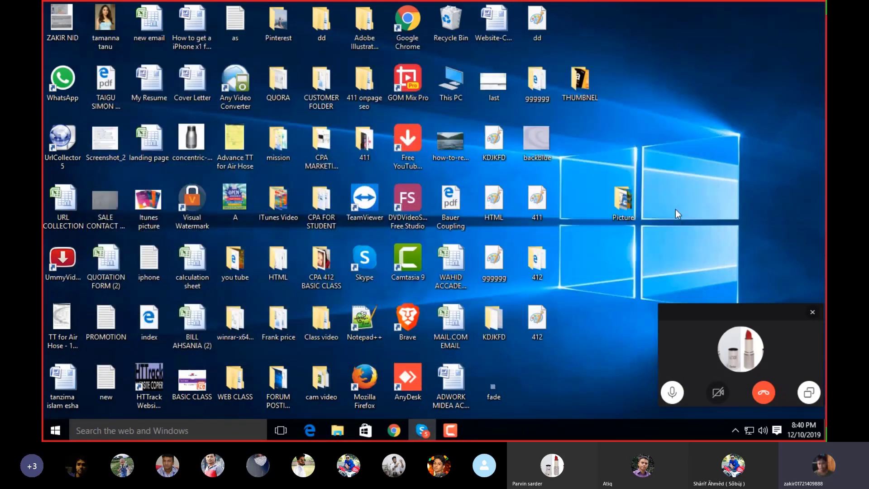
Return to the File Manager in Chrome and review the public_html folders and HTML files, including the codeshop.fun folder.
{"action": "left_click", "coordinate": [397, 430]}
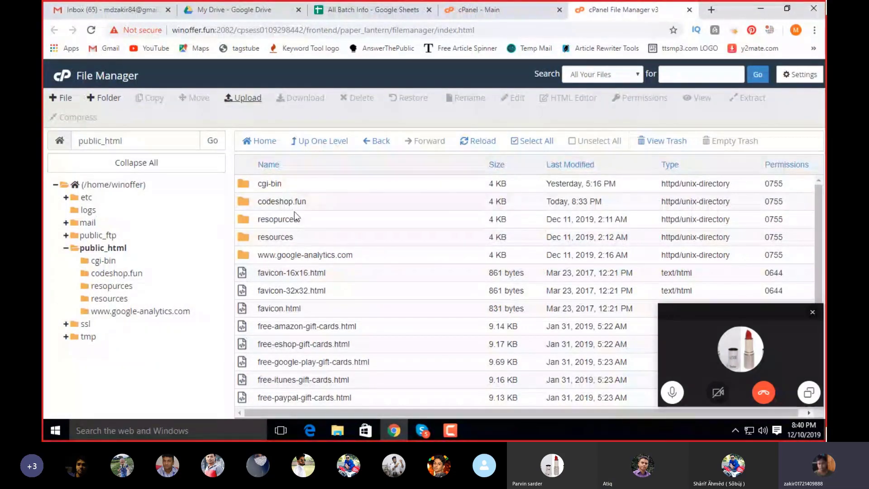
{"action": "scroll", "coordinate": [297, 288], "scroll_direction": "down", "scroll_amount": 3}
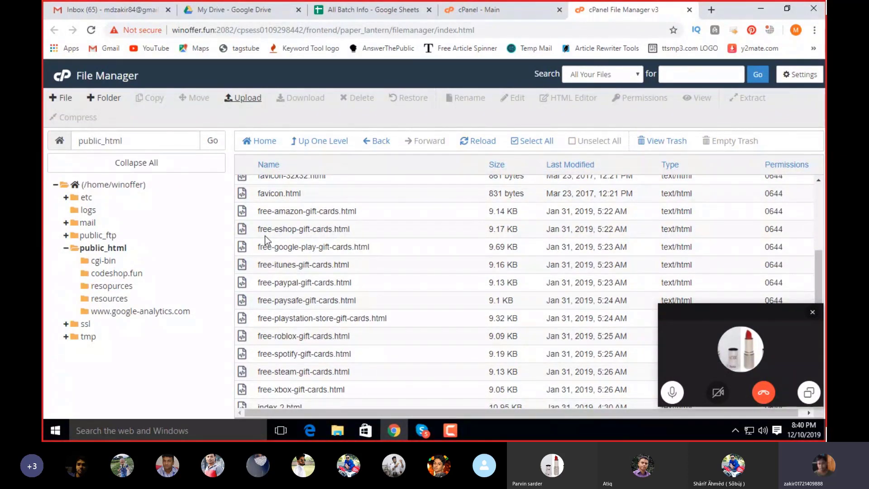
{"action": "scroll", "coordinate": [272, 239], "scroll_direction": "down", "scroll_amount": 1}
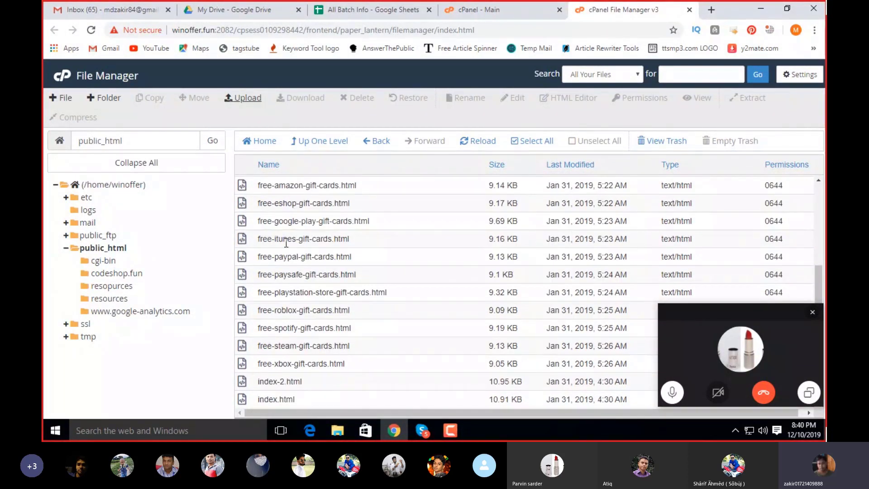
{"action": "scroll", "coordinate": [288, 246], "scroll_direction": "up", "scroll_amount": 3}
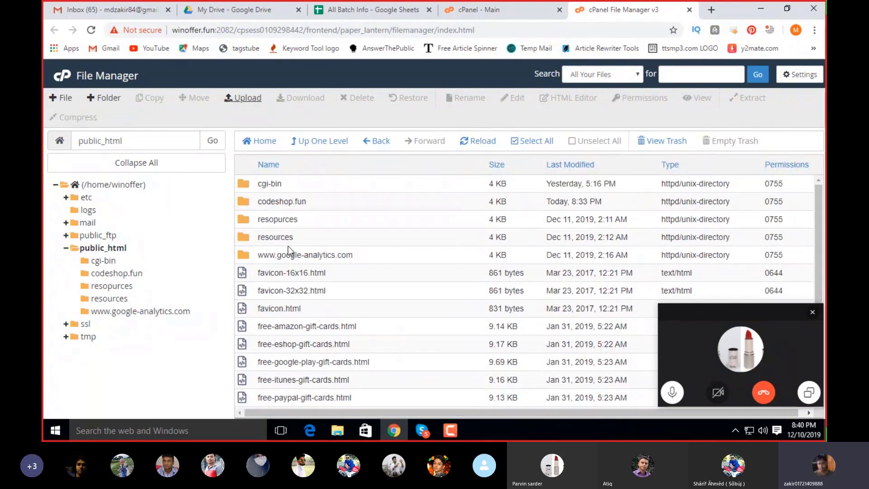
{"action": "left_click", "coordinate": [323, 199]}
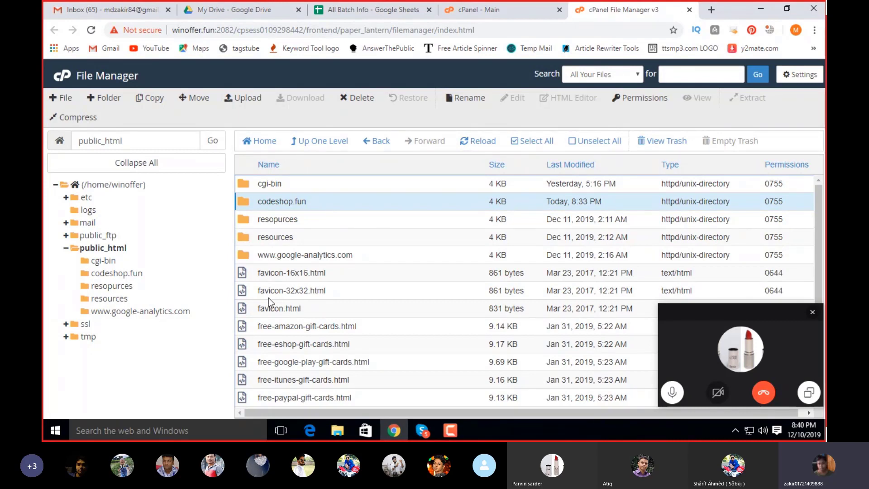
{"action": "scroll", "coordinate": [268, 298], "scroll_direction": "down", "scroll_amount": 3}
{"action": "scroll", "coordinate": [282, 271], "scroll_direction": "up", "scroll_amount": 5}
{"action": "scroll", "coordinate": [295, 369], "scroll_direction": "down", "scroll_amount": 2}
{"action": "scroll", "coordinate": [295, 372], "scroll_direction": "down", "scroll_amount": 1}
{"action": "scroll", "coordinate": [295, 370], "scroll_direction": "up", "scroll_amount": 4}
{"action": "left_click", "coordinate": [297, 182], "text": "ctrl"}
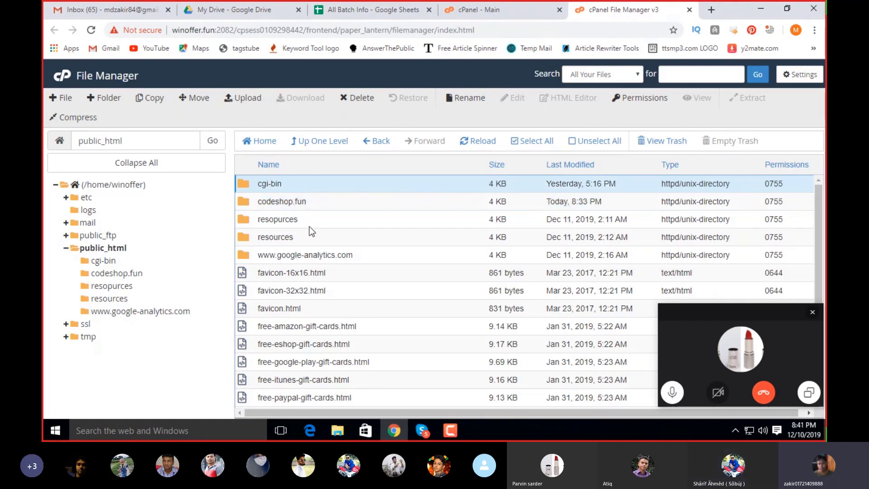
{"action": "key", "text": "ctrl+a"}
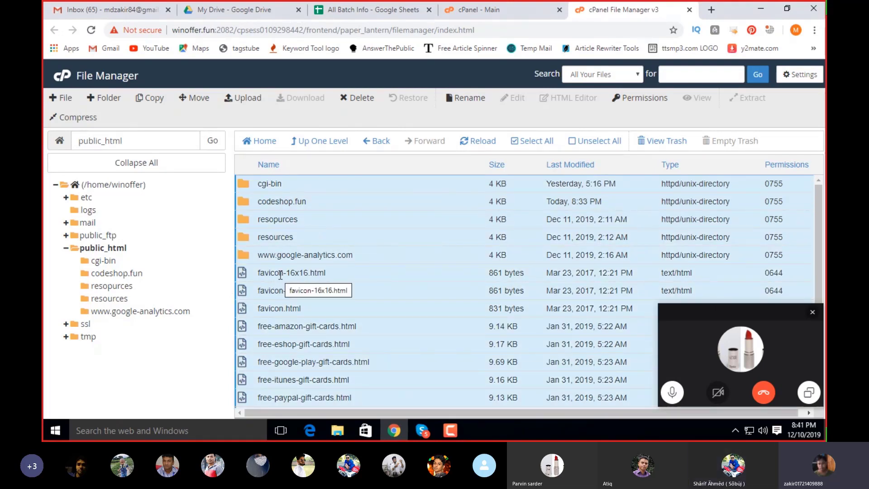
{"action": "right_click", "coordinate": [280, 274]}
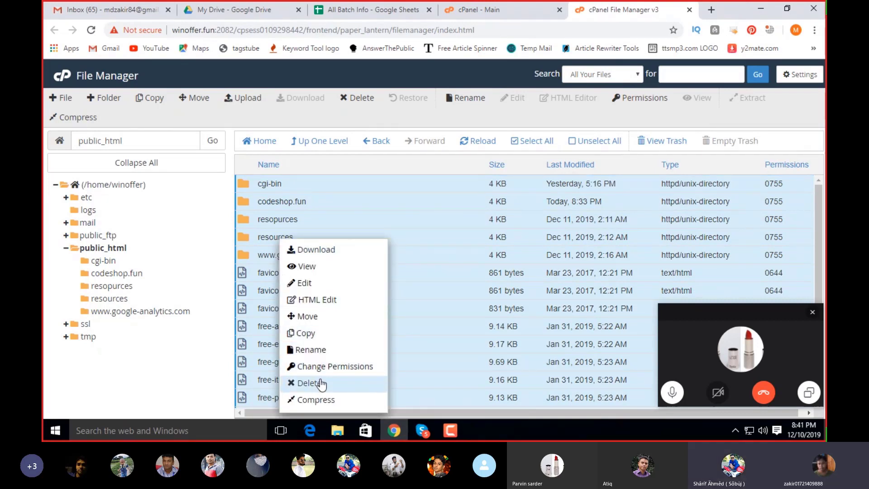
{"action": "left_click", "coordinate": [449, 200]}
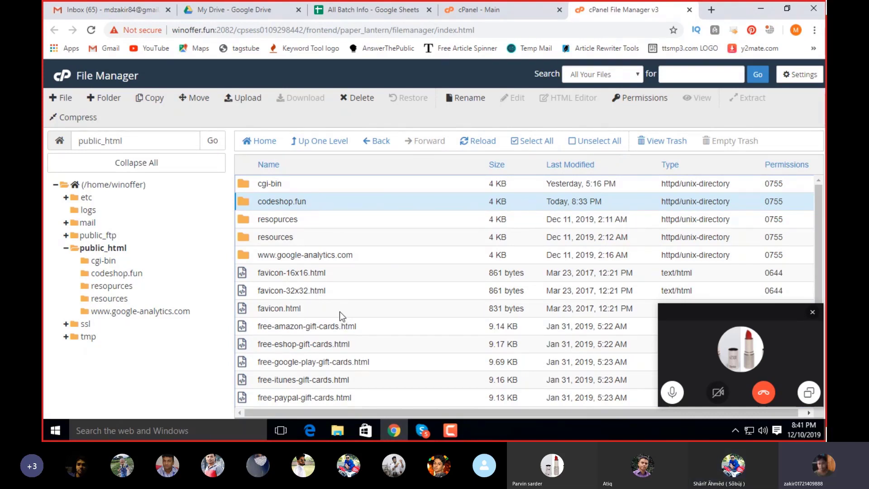
Upload the game ZIP archive from Desktop > CPA FOR STUDENT > Landing page to public_html and dismiss the browser notification.
{"action": "left_click", "coordinate": [444, 262]}
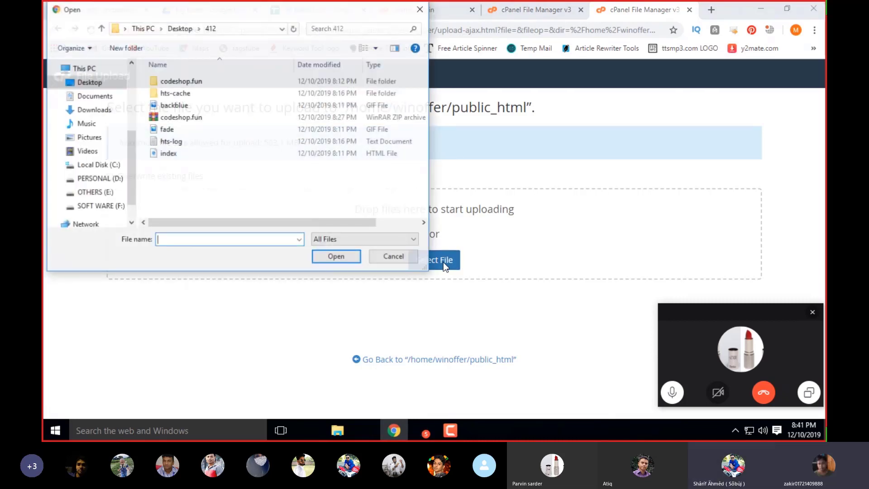
{"action": "left_click", "coordinate": [91, 84]}
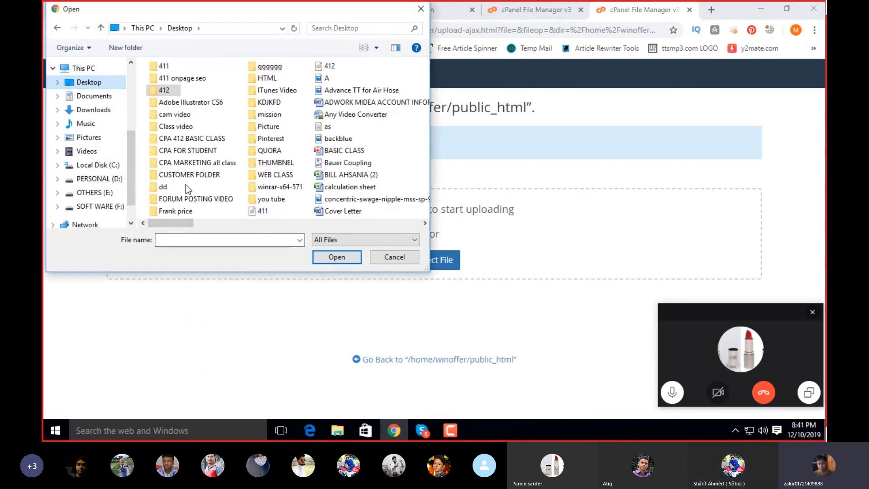
{"action": "double_click", "coordinate": [186, 151]}
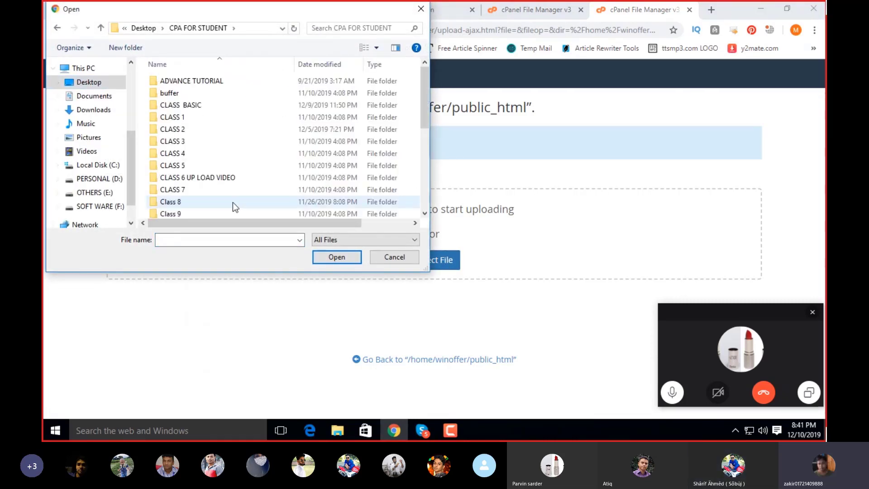
{"action": "scroll", "coordinate": [181, 183], "scroll_direction": "down", "scroll_amount": 2}
{"action": "scroll", "coordinate": [181, 193], "scroll_direction": "down", "scroll_amount": 1}
{"action": "double_click", "coordinate": [185, 186]}
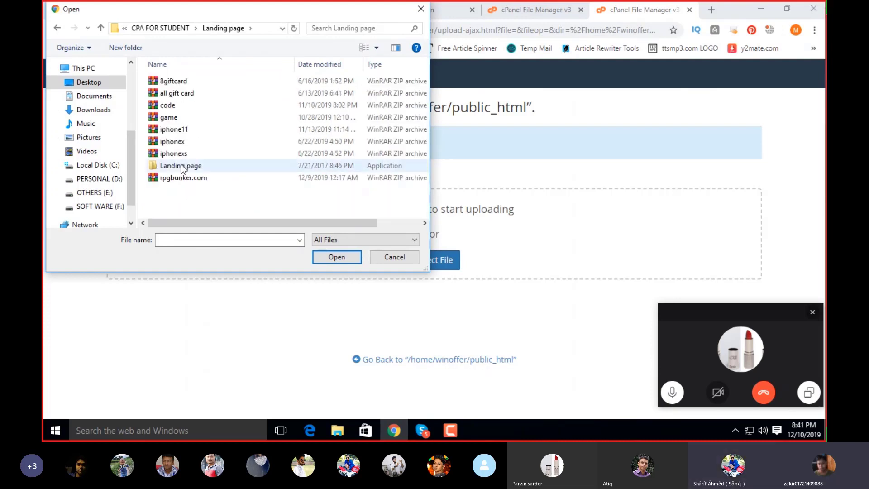
{"action": "left_click", "coordinate": [173, 132]}
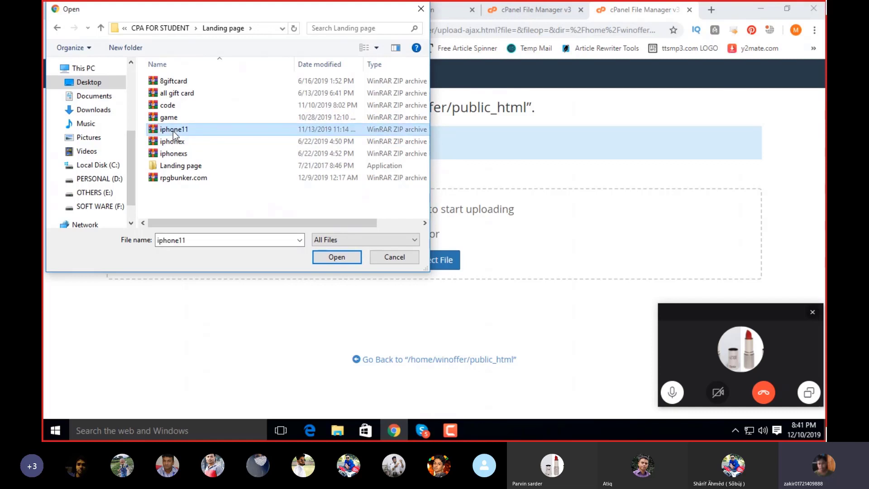
{"action": "left_click", "coordinate": [174, 118]}
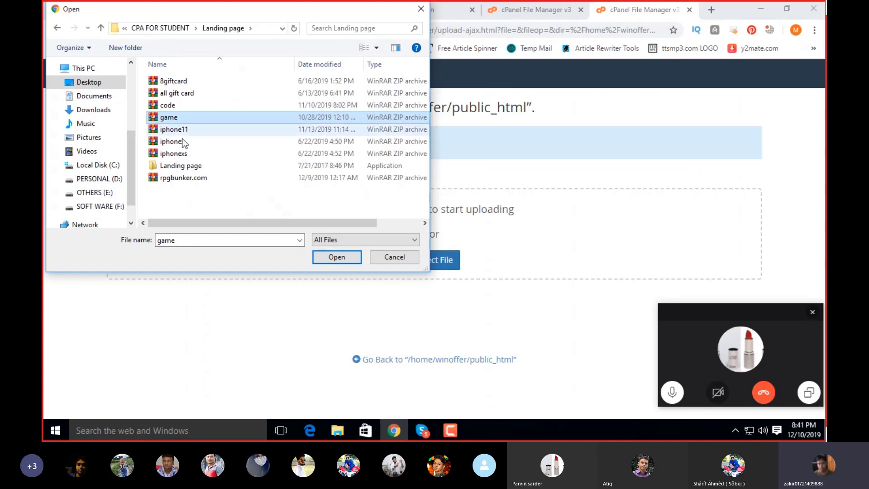
{"action": "left_click", "coordinate": [341, 261]}
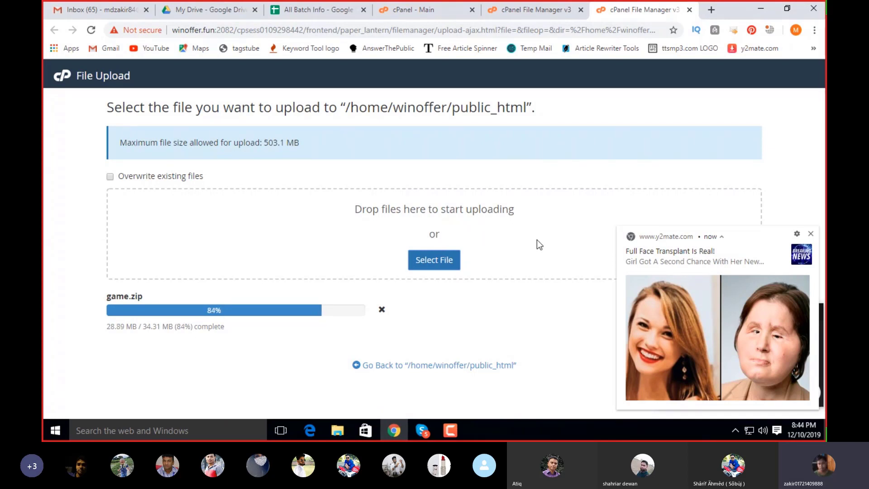
{"action": "left_click", "coordinate": [810, 234]}
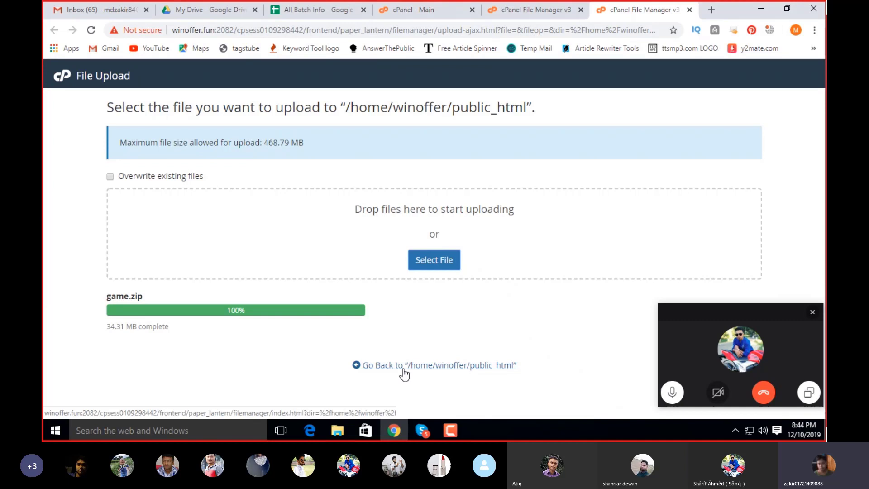
Upload the iphone11 ZIP archive from the Landing page folder to public_html and go back to the folder's file list.
{"action": "left_click", "coordinate": [430, 262]}
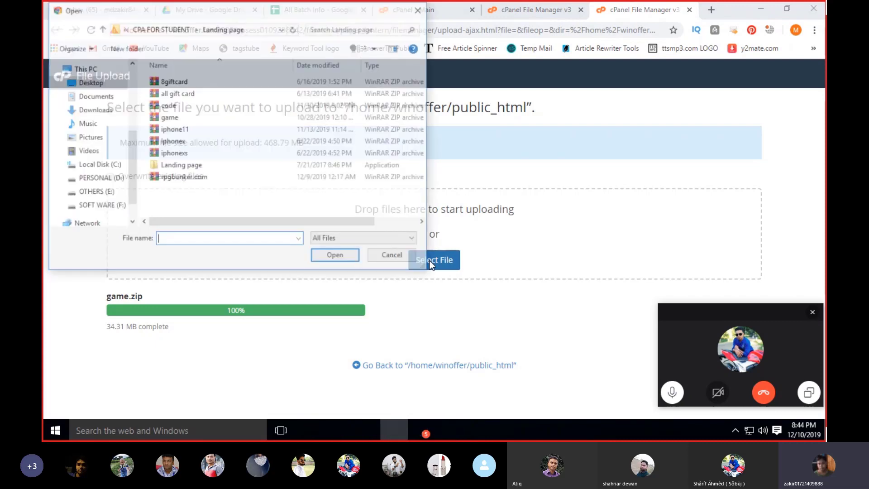
{"action": "left_click", "coordinate": [174, 129]}
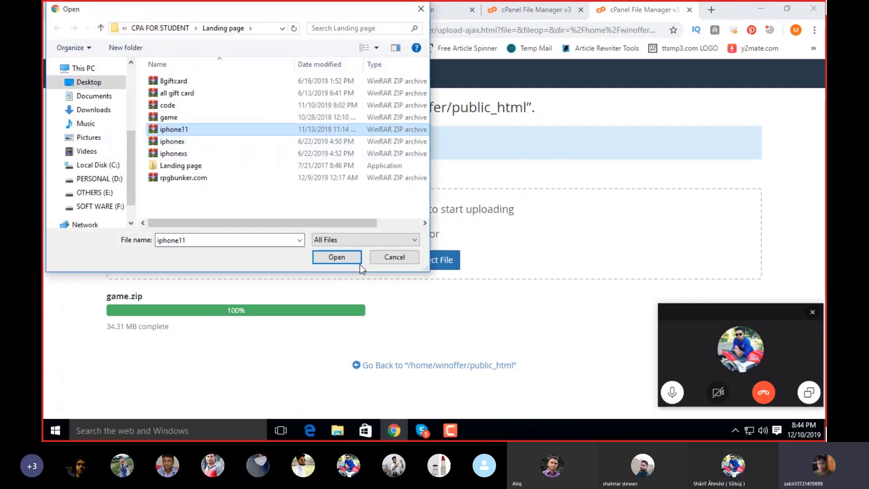
{"action": "left_click", "coordinate": [336, 256]}
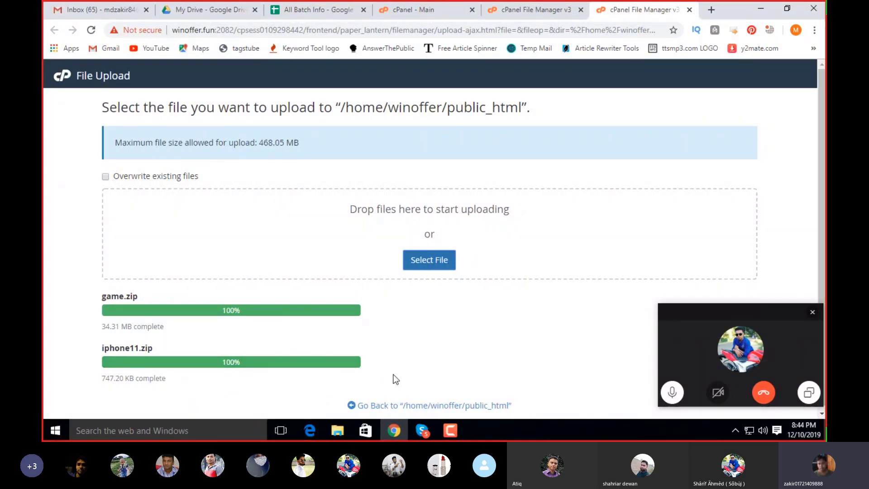
{"action": "left_click", "coordinate": [398, 406]}
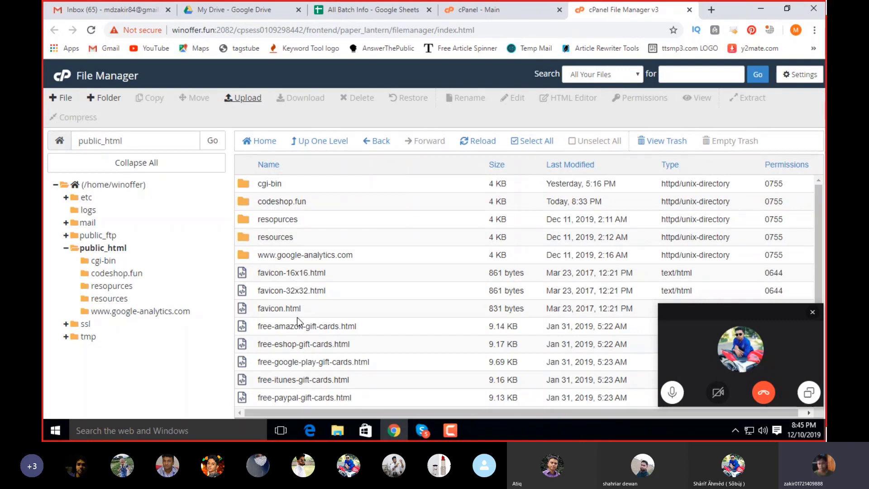
Extract game.zip into /public_html and close the extraction results.
{"action": "left_click", "coordinate": [283, 273]}
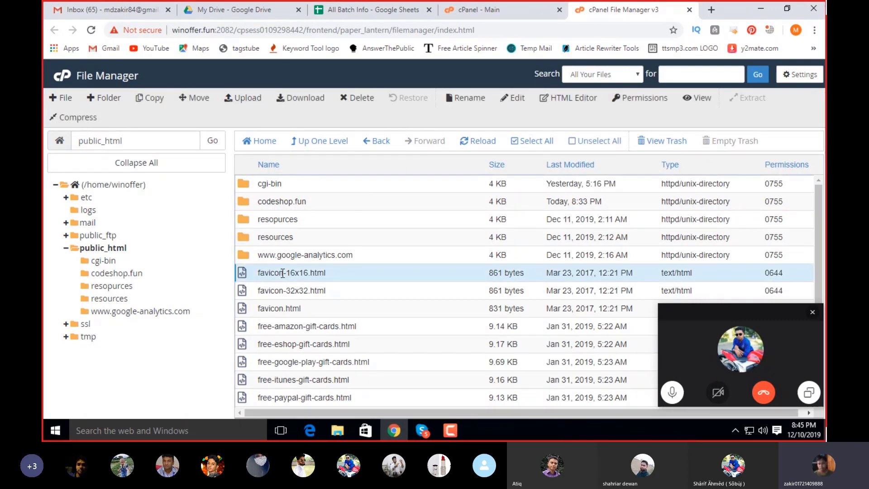
{"action": "scroll", "coordinate": [283, 272], "scroll_direction": "down", "scroll_amount": 1}
{"action": "scroll", "coordinate": [283, 273], "scroll_direction": "down", "scroll_amount": 4}
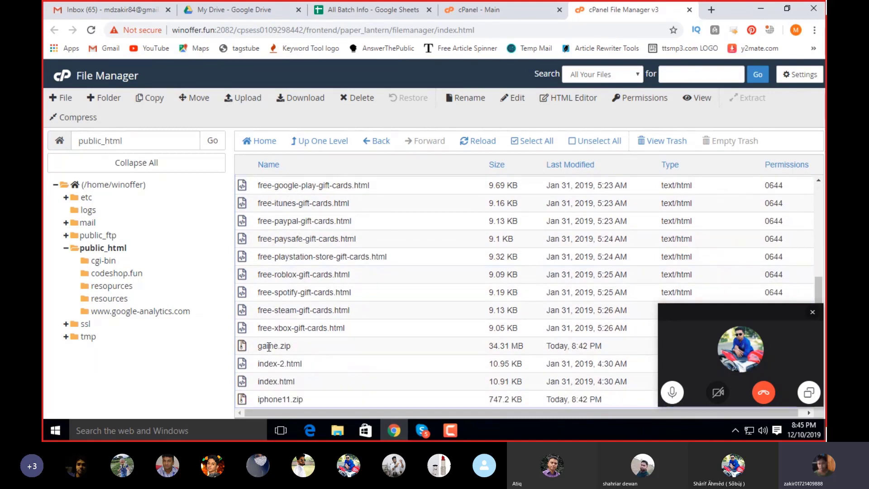
{"action": "left_click", "coordinate": [271, 399]}
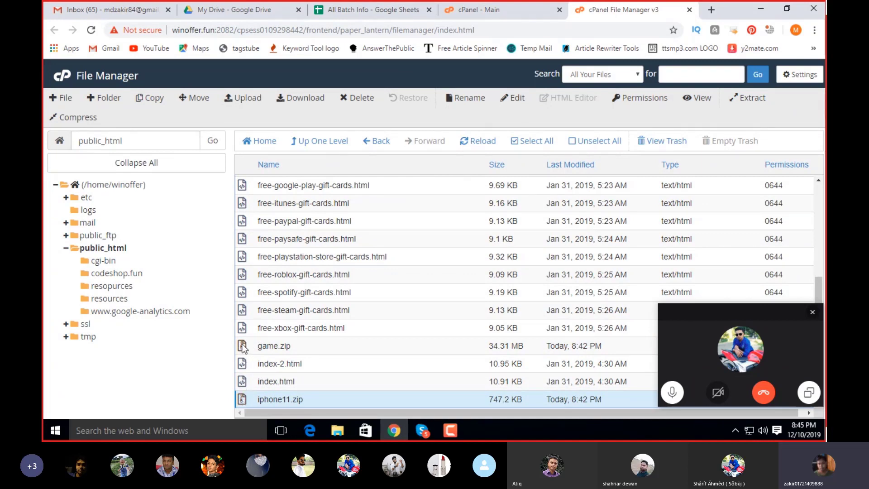
{"action": "left_click", "coordinate": [273, 346]}
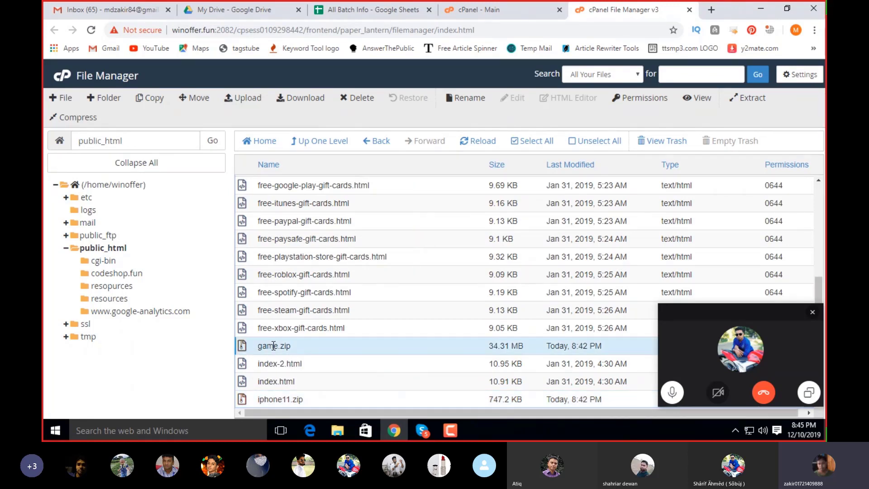
{"action": "right_click", "coordinate": [273, 346]}
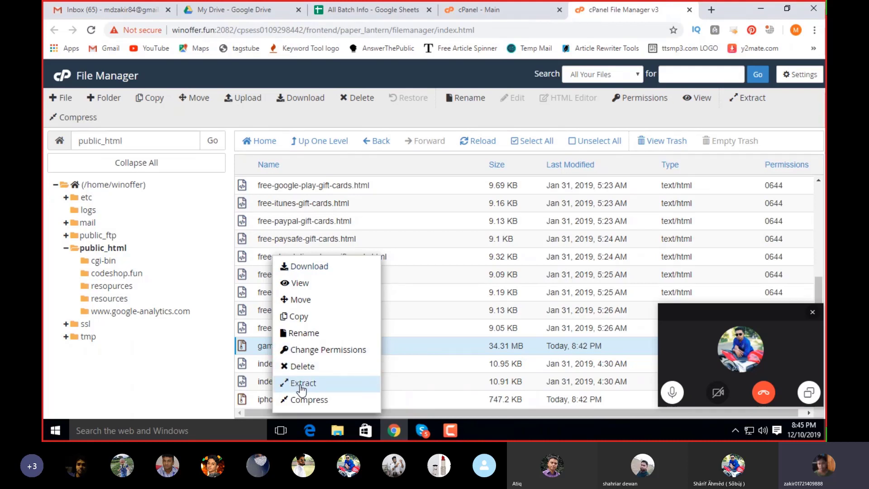
{"action": "left_click", "coordinate": [254, 346]}
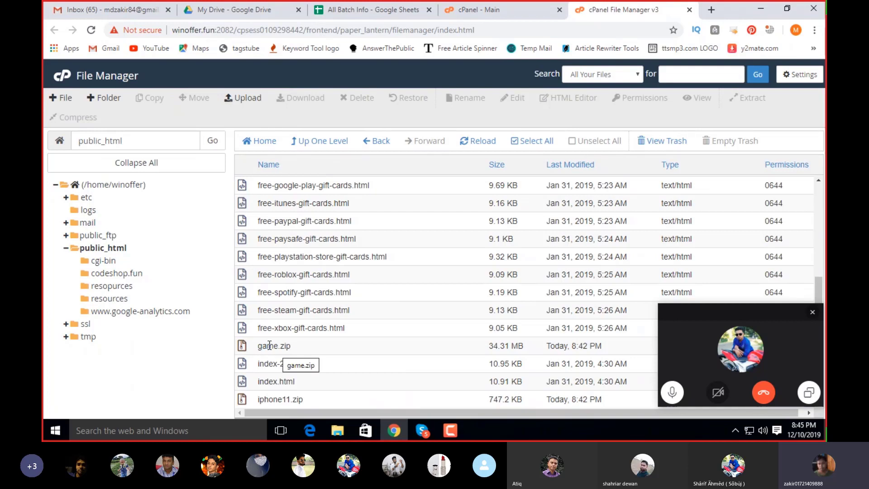
{"action": "right_click", "coordinate": [269, 347]}
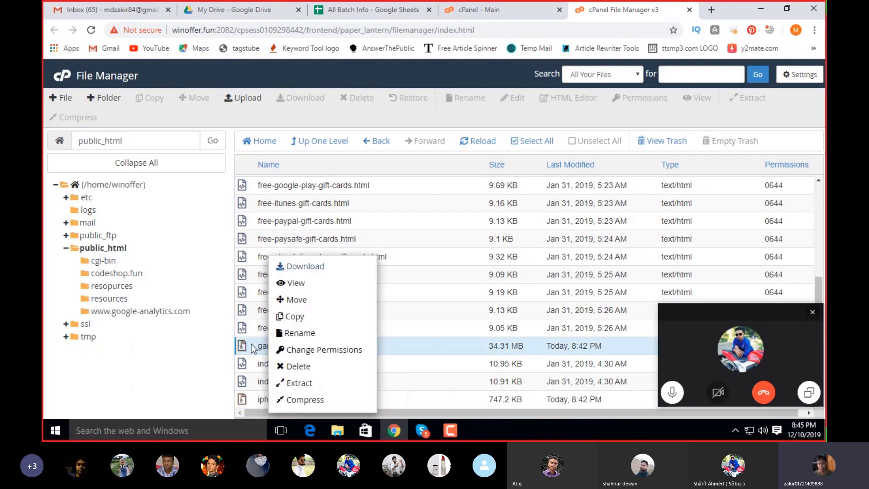
{"action": "right_click", "coordinate": [260, 346]}
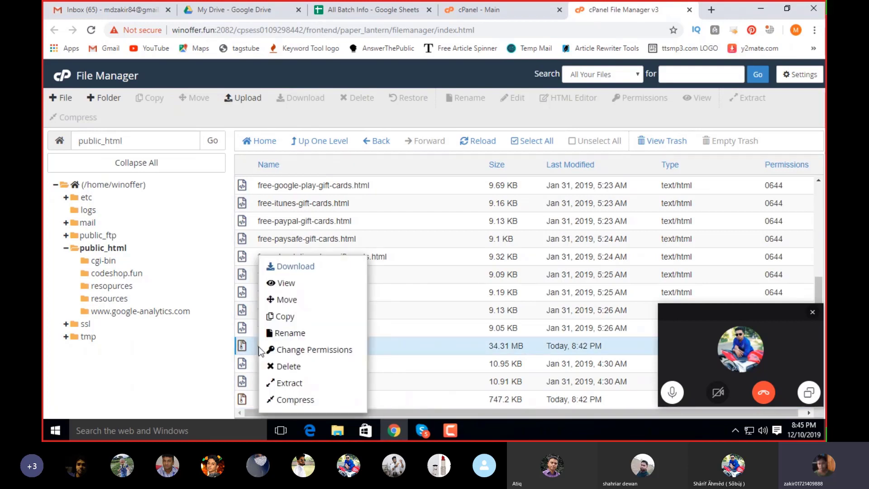
{"action": "left_click", "coordinate": [295, 385]}
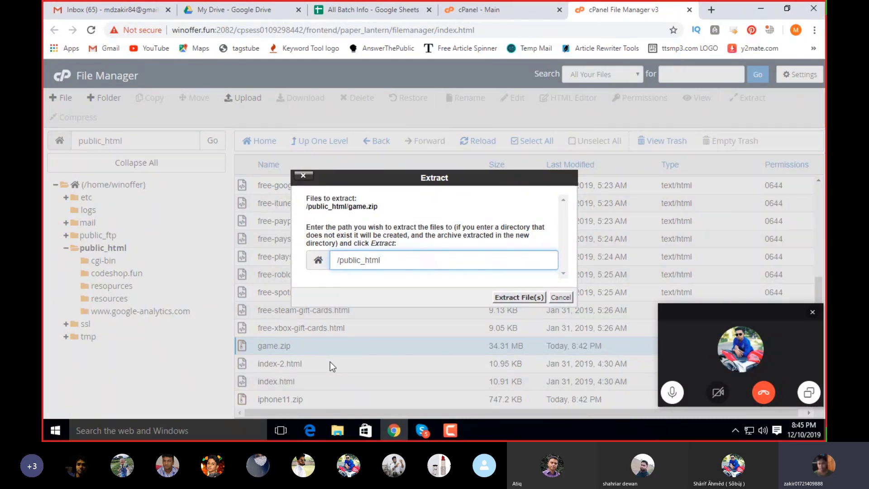
{"action": "left_click", "coordinate": [512, 299]}
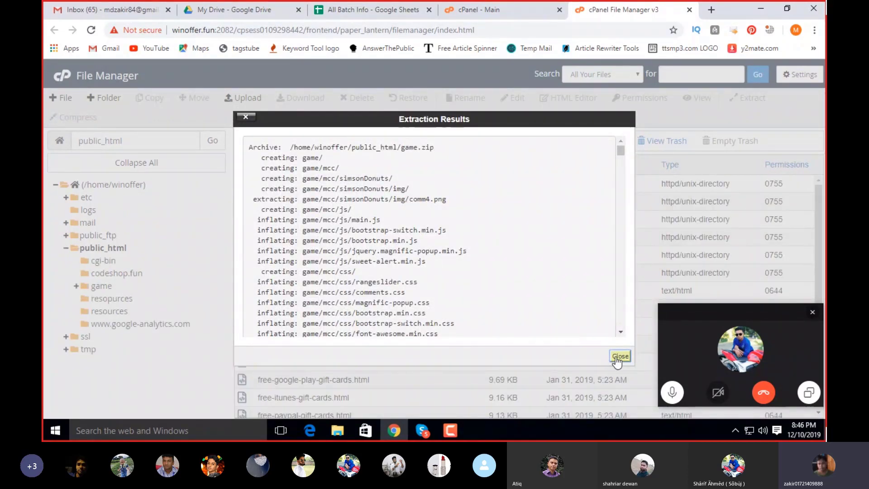
{"action": "left_click", "coordinate": [618, 356]}
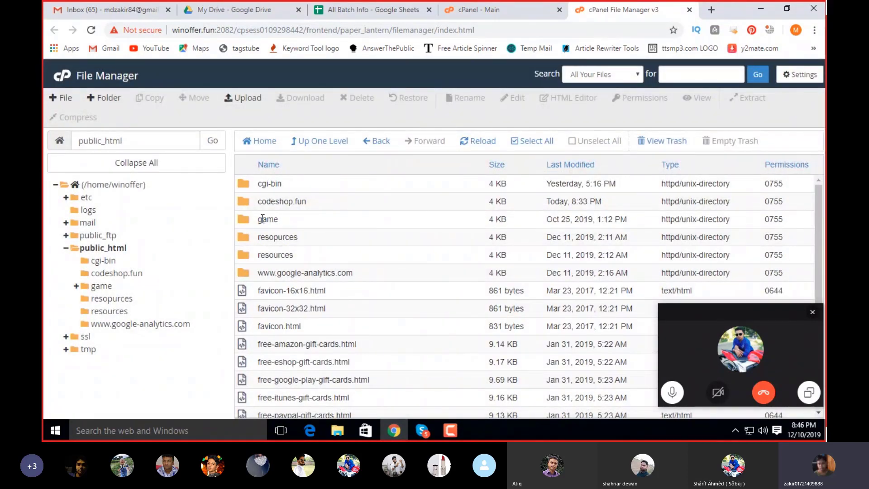
Permanently delete game.zip from public_html, skipping the trash.
{"action": "left_click", "coordinate": [297, 222]}
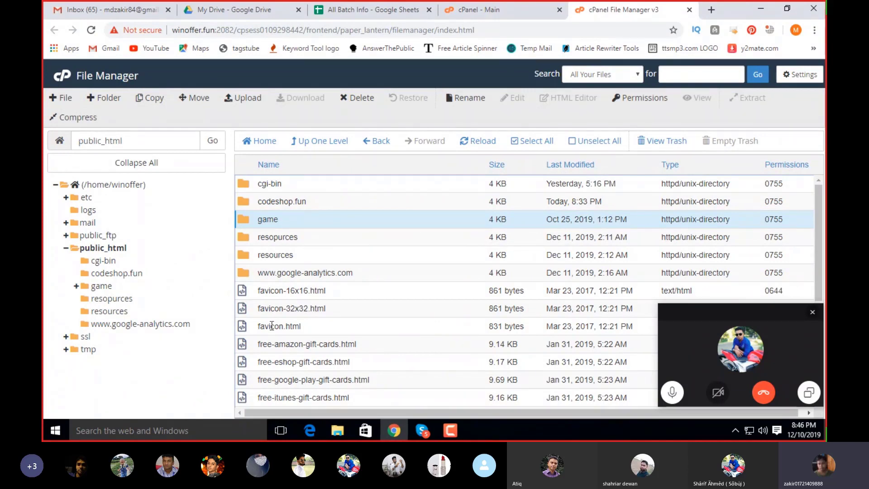
{"action": "scroll", "coordinate": [273, 317], "scroll_direction": "down", "scroll_amount": 4}
{"action": "left_click", "coordinate": [248, 368]}
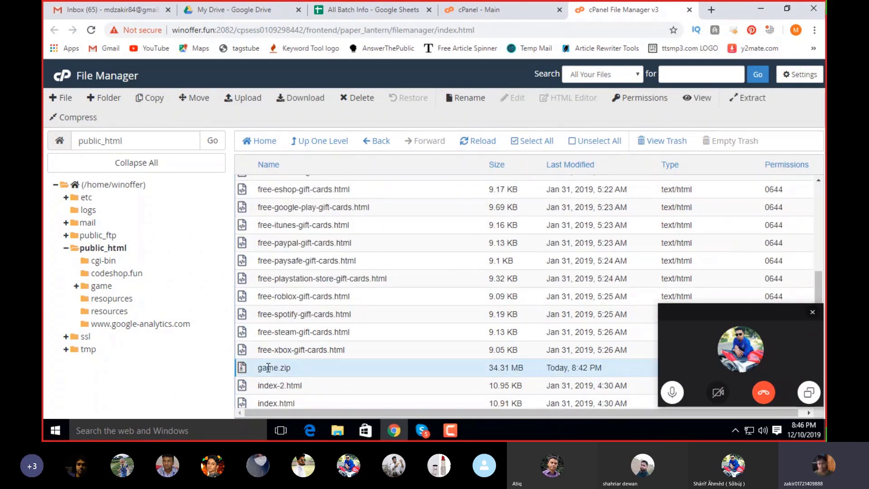
{"action": "right_click", "coordinate": [243, 366]}
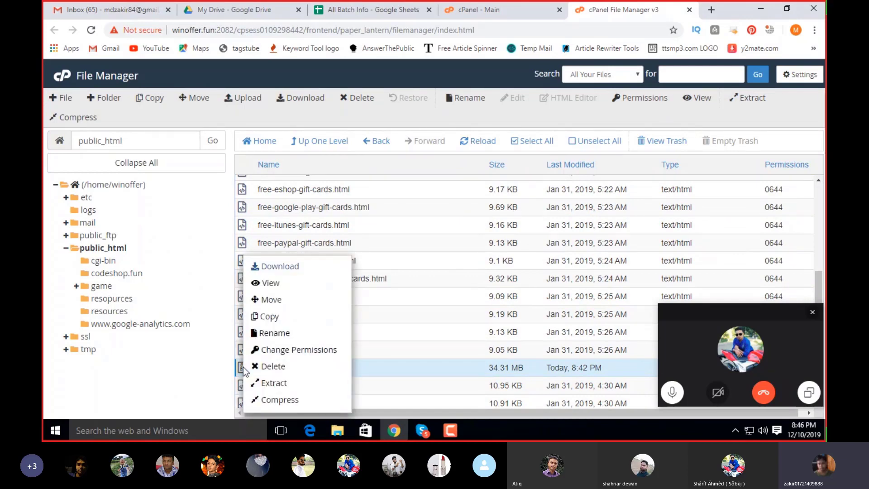
{"action": "left_click", "coordinate": [278, 366]}
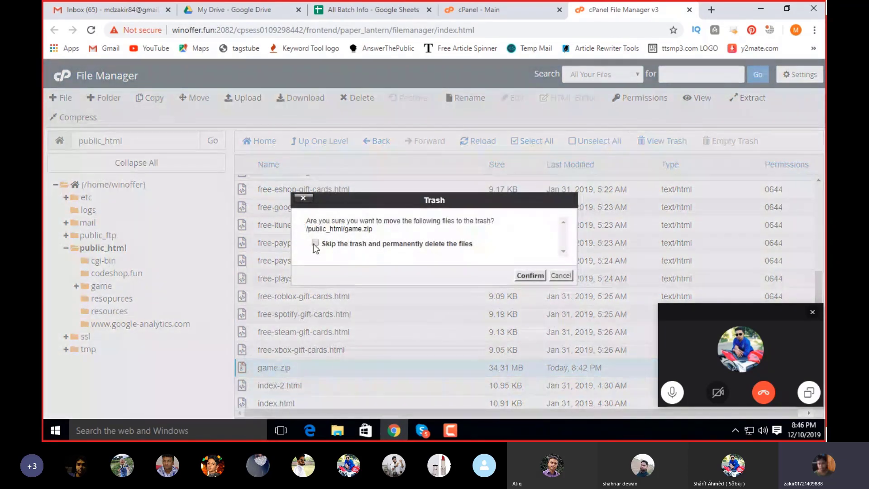
{"action": "left_click", "coordinate": [315, 244]}
{"action": "left_click", "coordinate": [517, 280]}
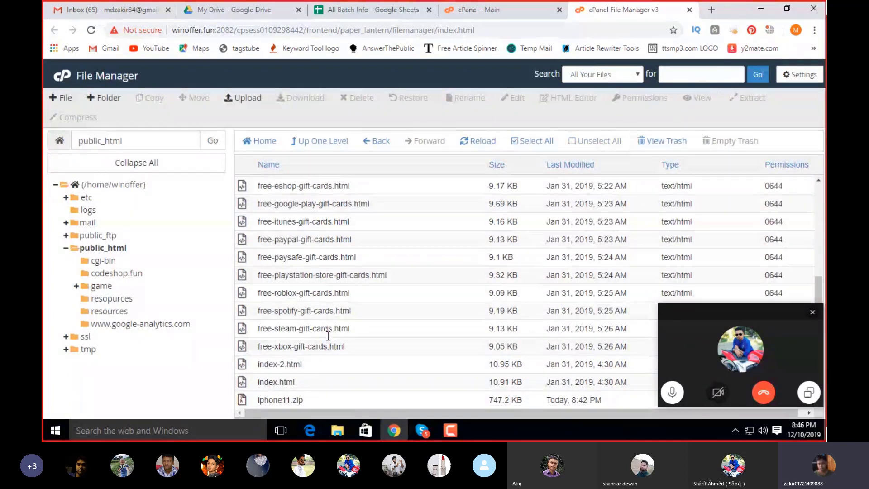
Extract iphone11.zip into /public_html and close the extraction results.
{"action": "left_click", "coordinate": [280, 399]}
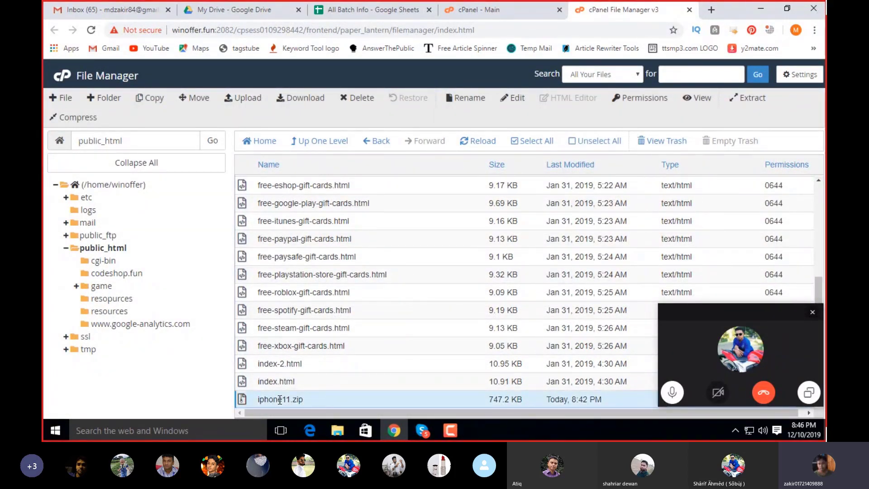
{"action": "right_click", "coordinate": [279, 400]}
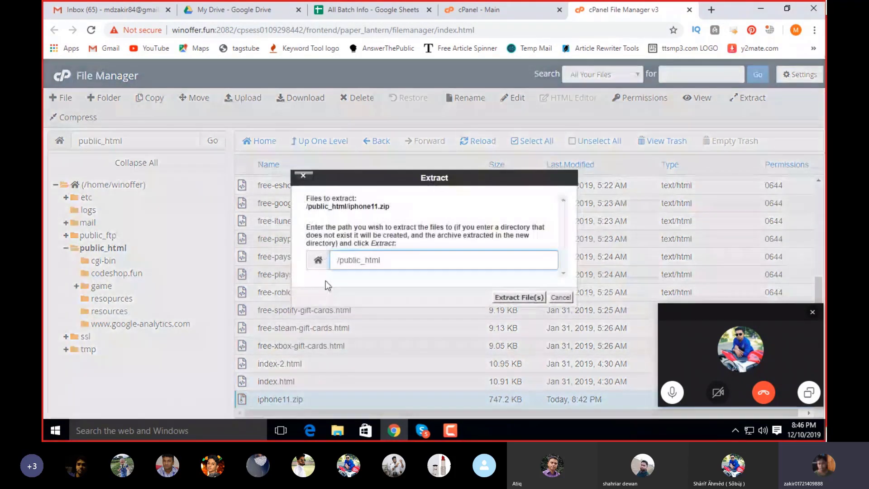
{"action": "left_click", "coordinate": [519, 297]}
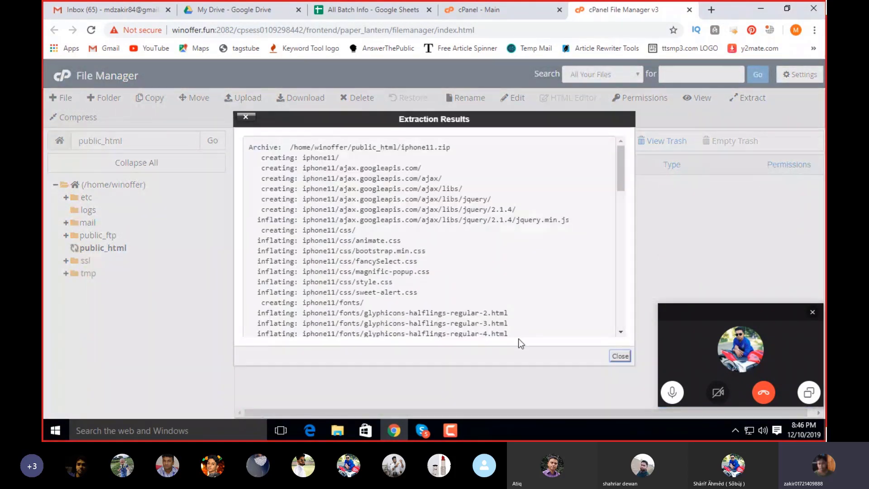
{"action": "left_click", "coordinate": [619, 357]}
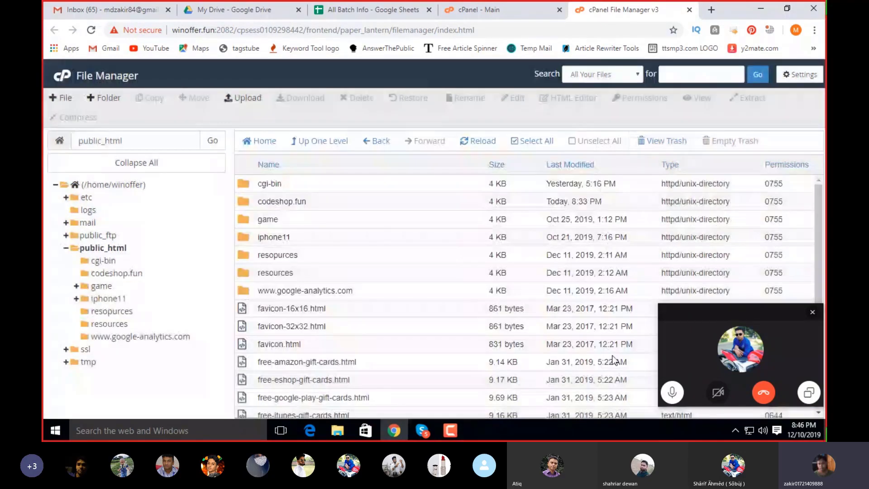
Permanently delete iphone11.zip from public_html, skipping the trash, and return to the start of the file list.
{"action": "left_click", "coordinate": [279, 236]}
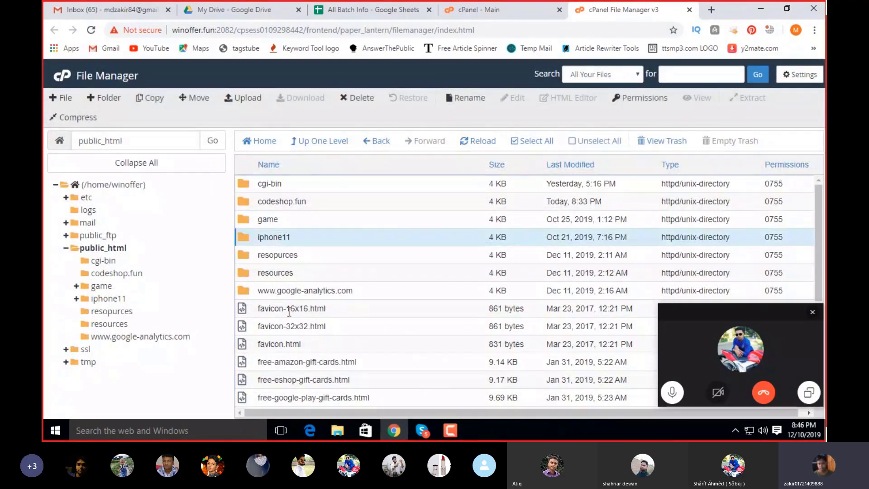
{"action": "scroll", "coordinate": [283, 362], "scroll_direction": "down", "scroll_amount": 4}
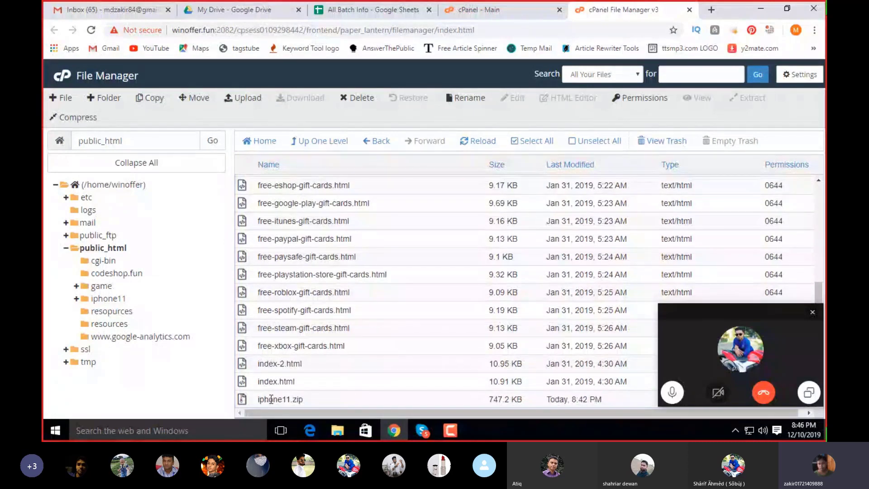
{"action": "right_click", "coordinate": [268, 400]}
{"action": "left_click", "coordinate": [299, 367]}
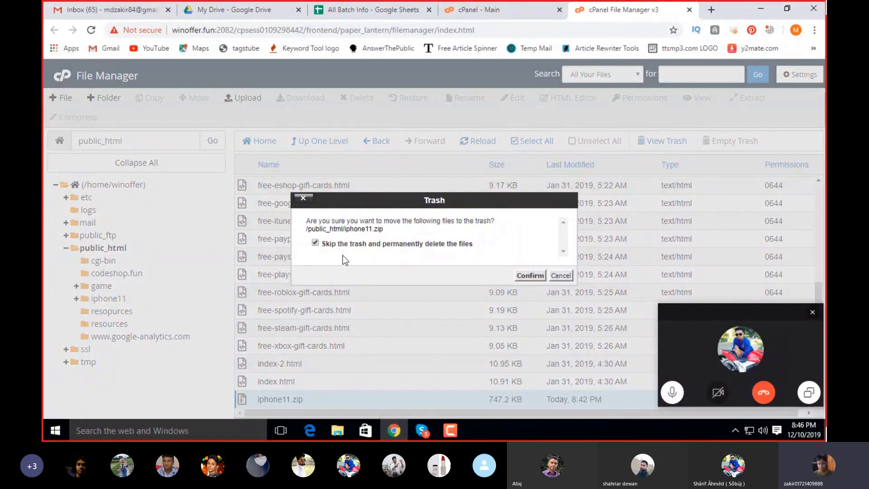
{"action": "left_click", "coordinate": [529, 277]}
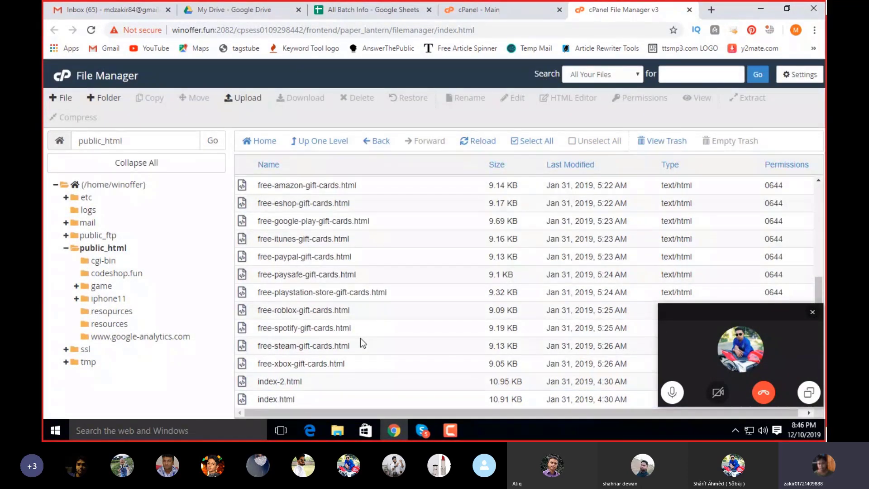
{"action": "scroll", "coordinate": [360, 338], "scroll_direction": "up", "scroll_amount": 5}
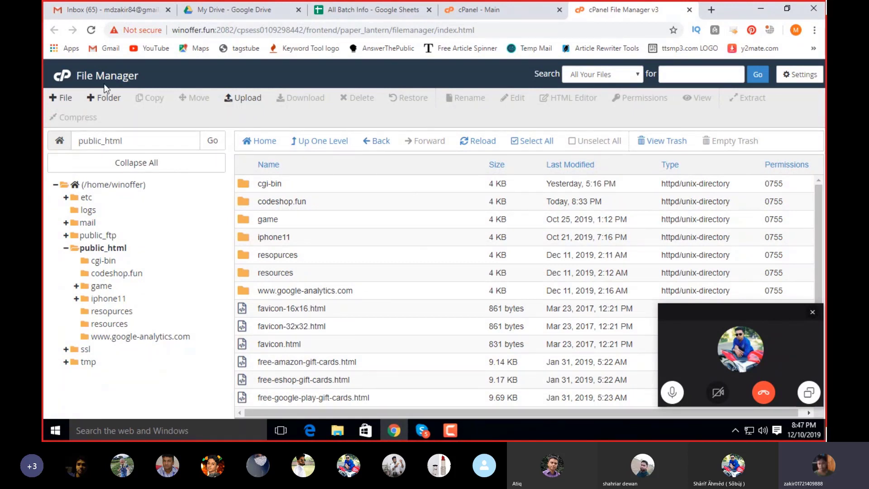
Copy the domain winoffer.fun from the File Manager address and open the site in a new browser tab.
{"action": "left_click_drag", "start_coordinate": [215, 30], "coordinate": [170, 30]}
{"action": "key", "text": "ctrl+c"}
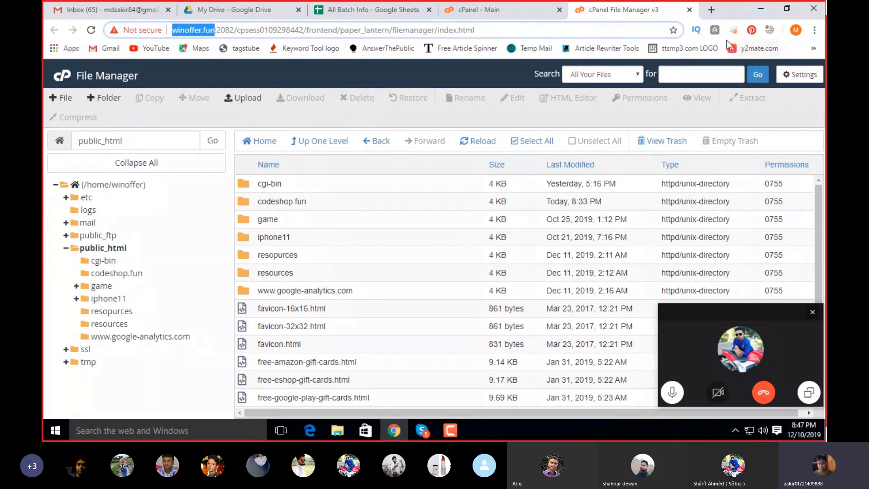
{"action": "left_click", "coordinate": [711, 10]}
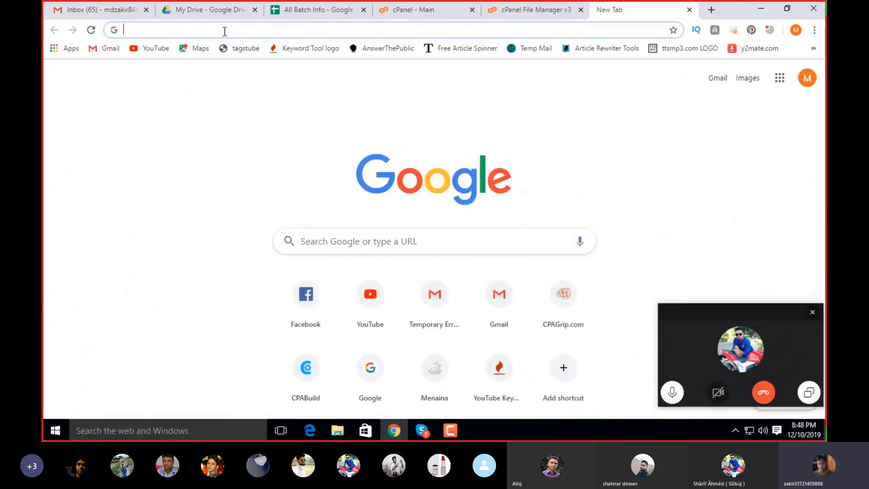
{"action": "key", "text": "ctrl+v"}
{"action": "key", "text": "Return"}
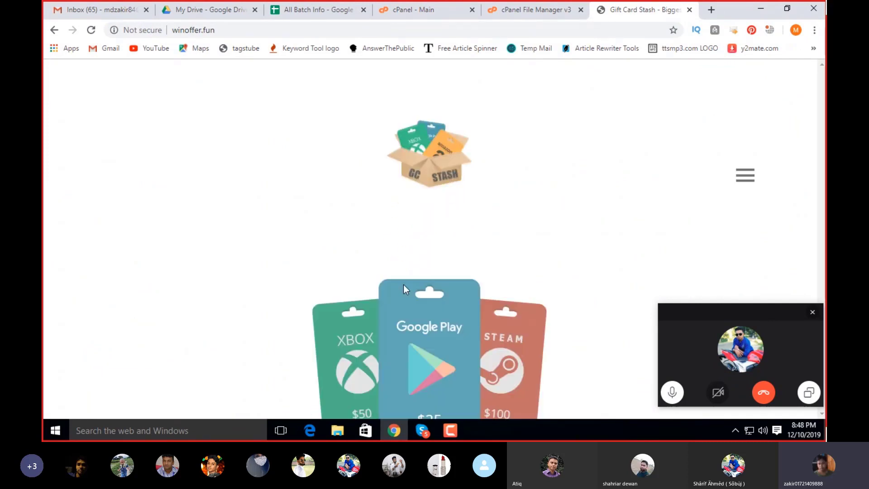
Look over the gift card landing page on winoffer.fun, from its header through the brand sections to the footer.
{"action": "scroll", "coordinate": [403, 289], "scroll_direction": "down", "scroll_amount": 15}
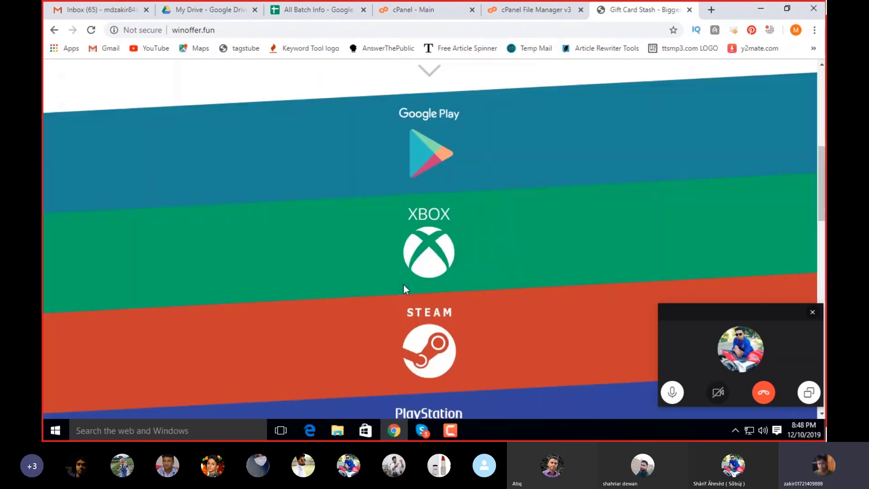
{"action": "scroll", "coordinate": [404, 289], "scroll_direction": "down", "scroll_amount": 12}
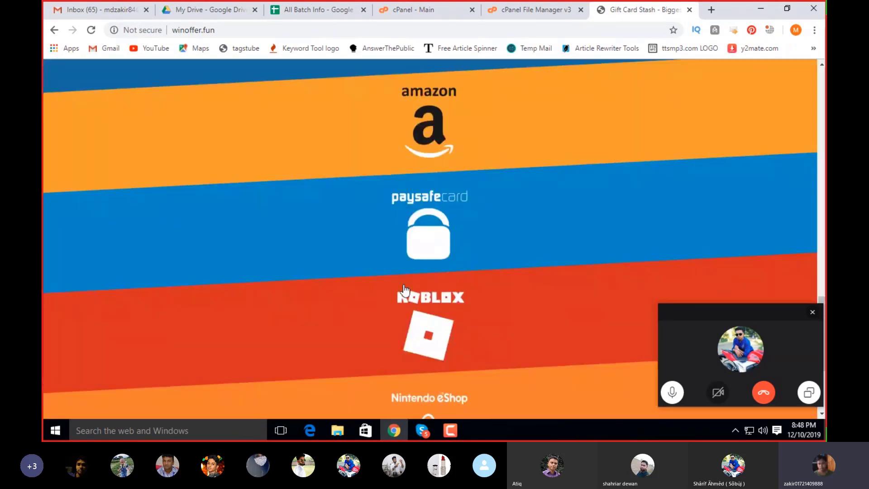
{"action": "scroll", "coordinate": [405, 291], "scroll_direction": "up", "scroll_amount": 10}
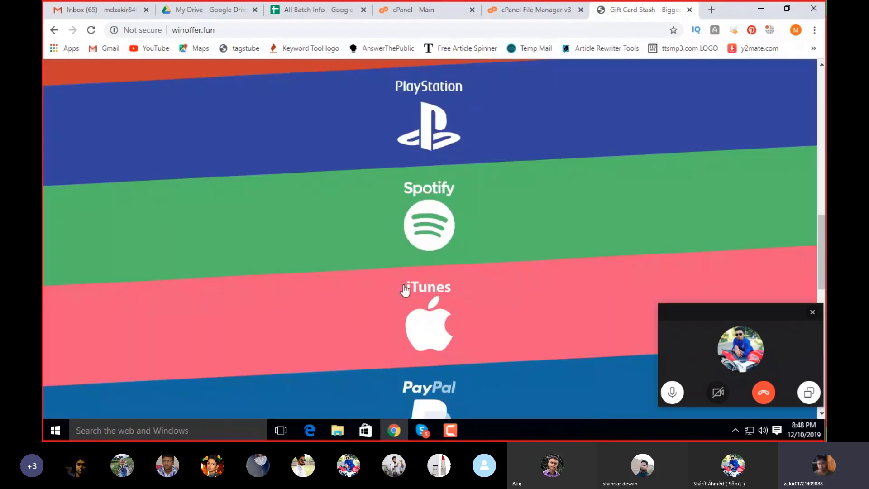
{"action": "scroll", "coordinate": [404, 291], "scroll_direction": "up", "scroll_amount": 15}
{"action": "scroll", "coordinate": [404, 291], "scroll_direction": "down", "scroll_amount": 16}
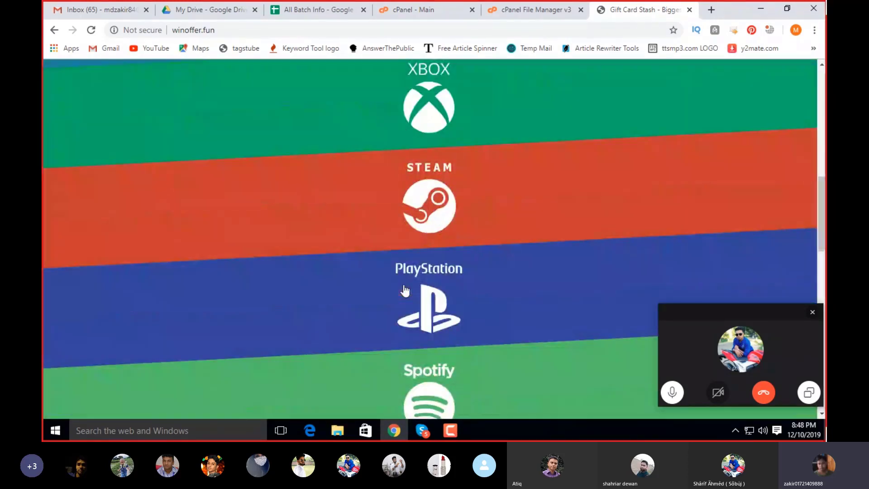
{"action": "scroll", "coordinate": [404, 290], "scroll_direction": "down", "scroll_amount": 9}
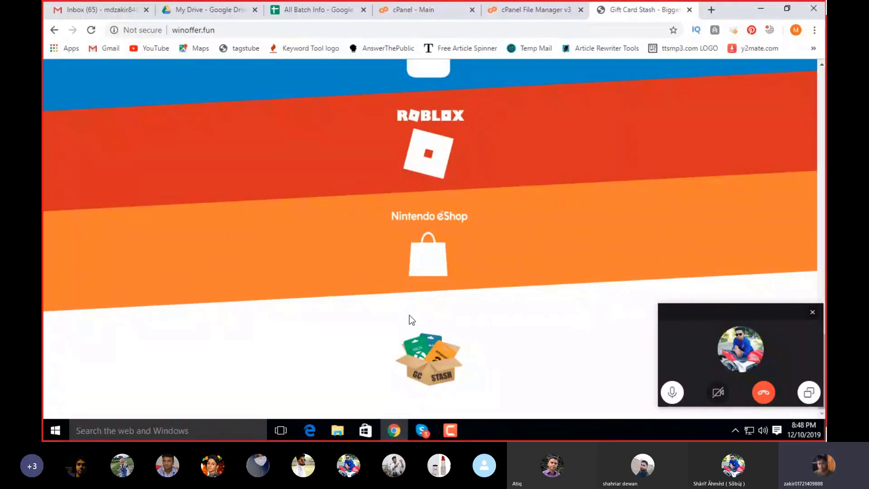
{"action": "scroll", "coordinate": [409, 315], "scroll_direction": "up", "scroll_amount": 15}
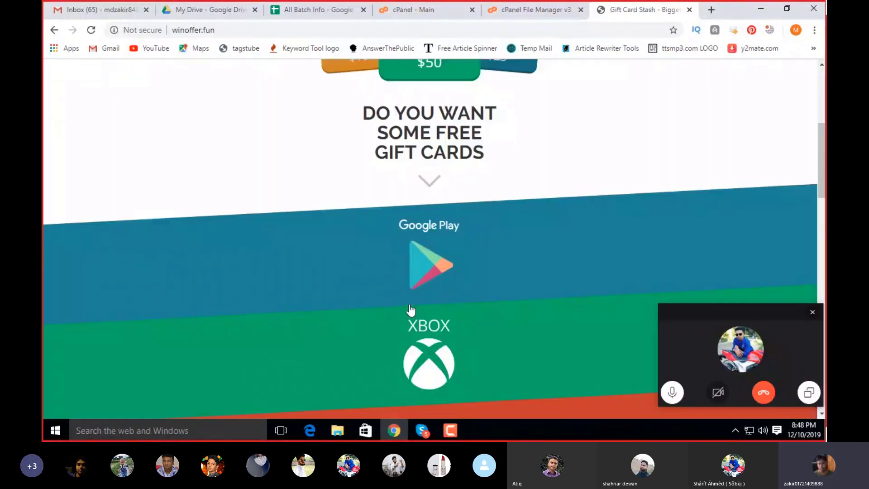
{"action": "scroll", "coordinate": [403, 224], "scroll_direction": "up", "scroll_amount": 2}
{"action": "scroll", "coordinate": [413, 287], "scroll_direction": "down", "scroll_amount": 10}
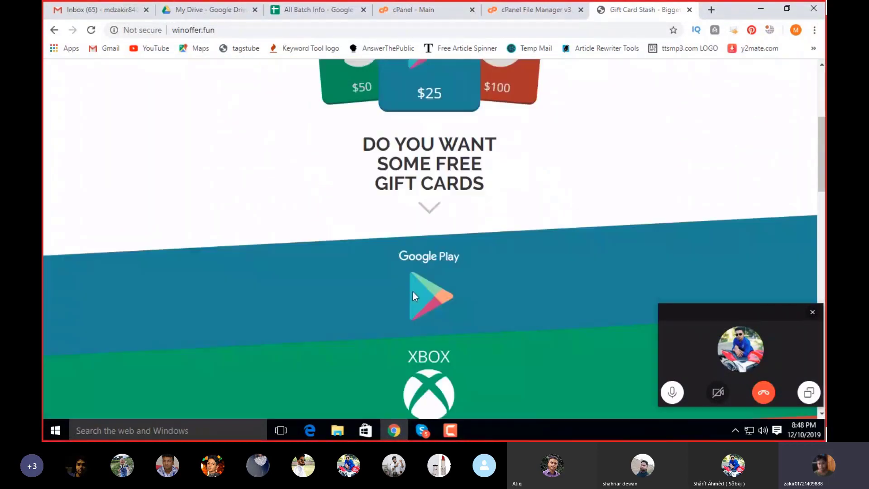
Extend the site address with the game folder and open winoffer.fun/game in the same browser tab.
{"action": "scroll", "coordinate": [412, 297], "scroll_direction": "down", "scroll_amount": 8}
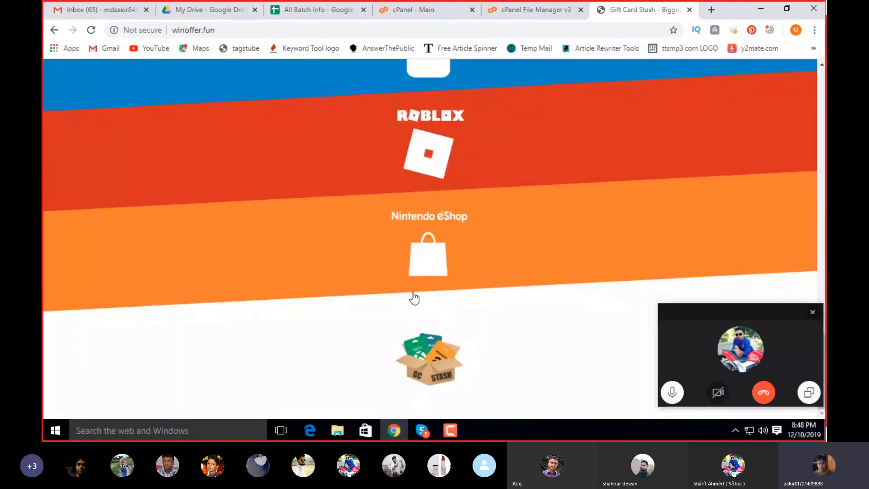
{"action": "scroll", "coordinate": [413, 293], "scroll_direction": "up", "scroll_amount": 9}
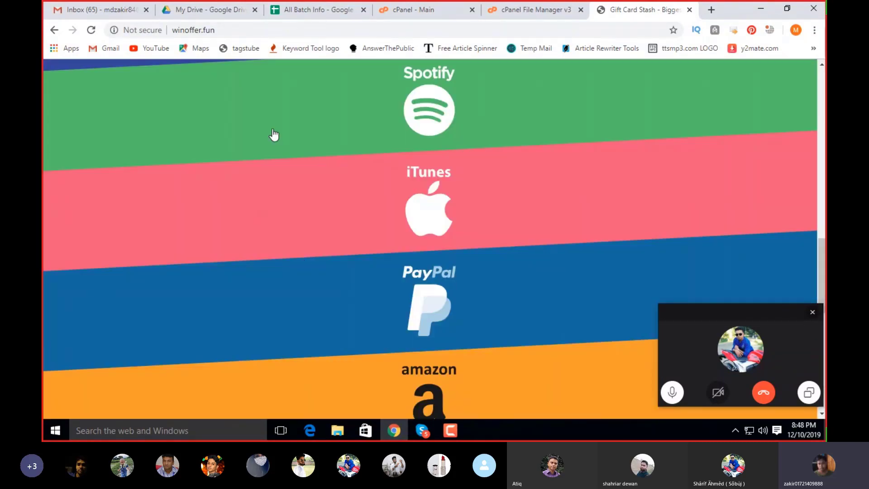
{"action": "left_click", "coordinate": [223, 28]}
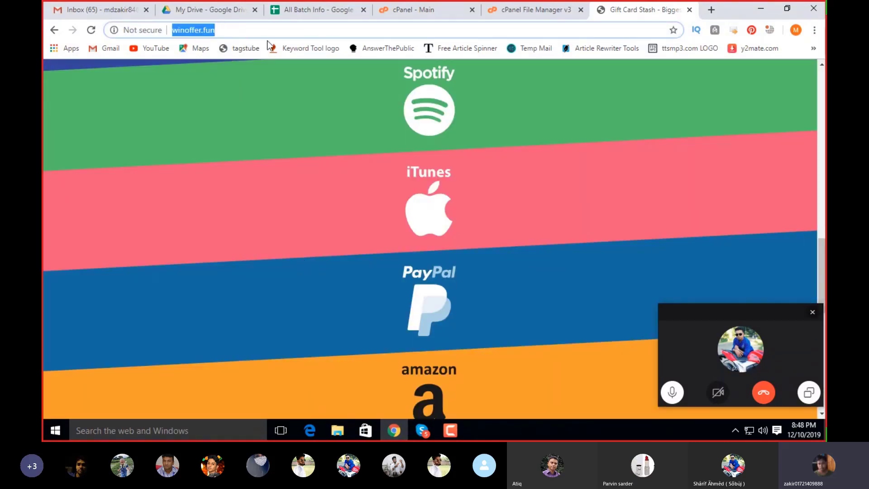
{"action": "key", "text": "End"}
{"action": "type", "text": "/"}
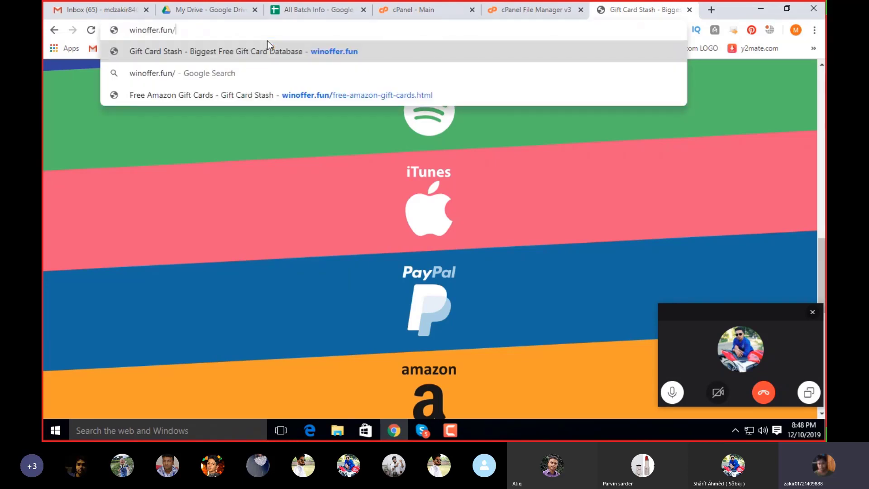
{"action": "type", "text": "game"}
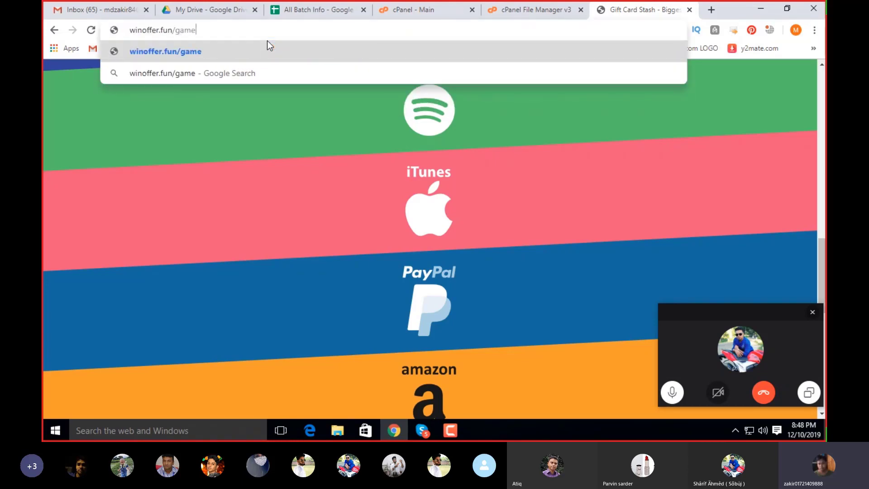
{"action": "key", "text": "Return"}
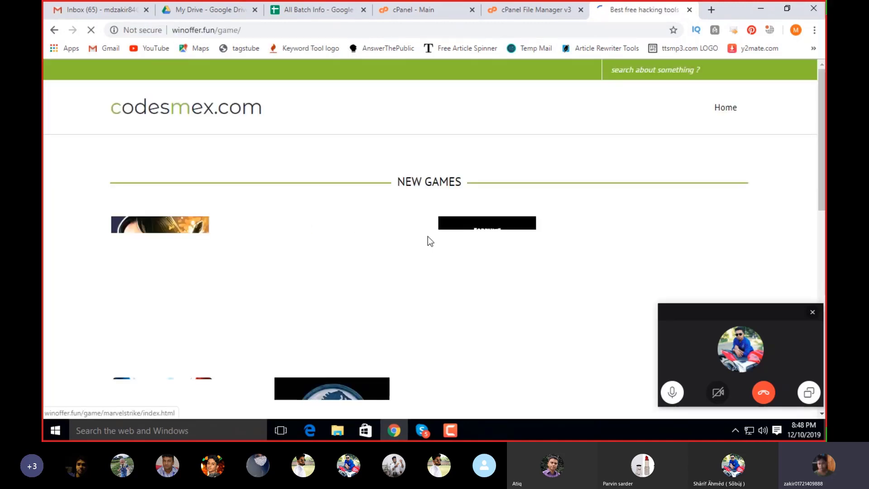
Look over the hosted game page from its header through the game tiles to the footer, and dismiss the y2mate.com notification.
{"action": "scroll", "coordinate": [428, 236], "scroll_direction": "down", "scroll_amount": 1}
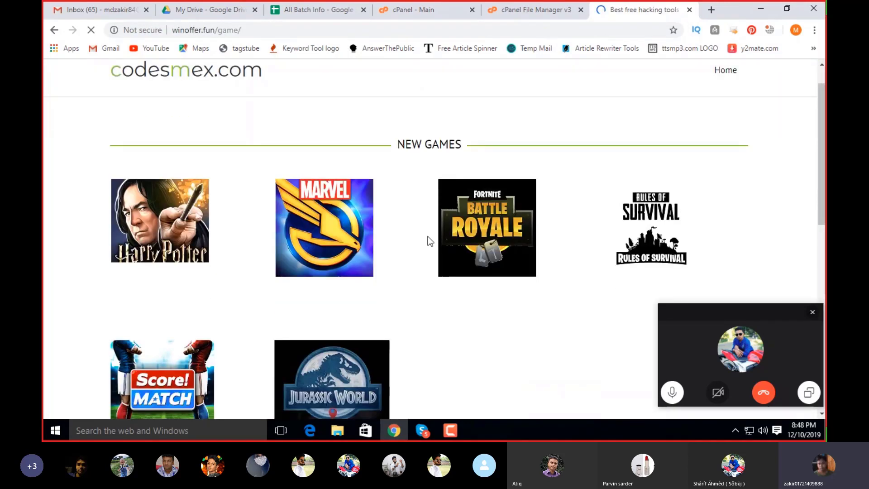
{"action": "scroll", "coordinate": [428, 236], "scroll_direction": "down", "scroll_amount": 5}
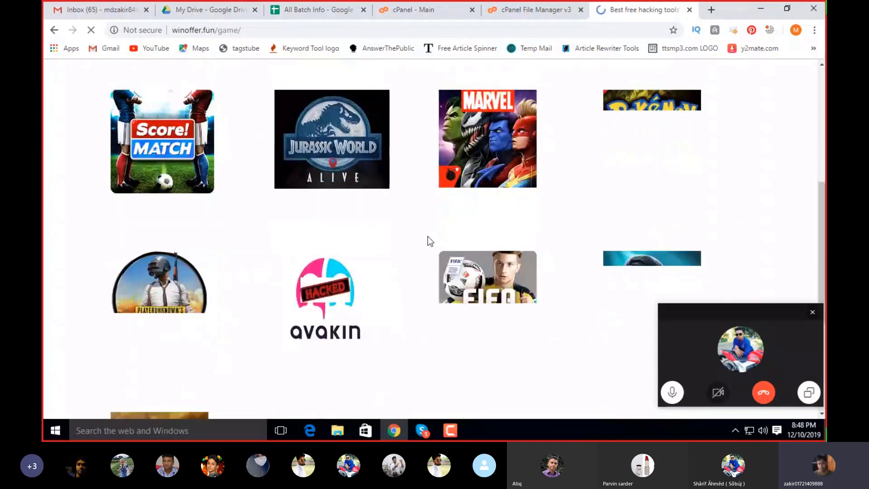
{"action": "scroll", "coordinate": [428, 236], "scroll_direction": "down", "scroll_amount": 3}
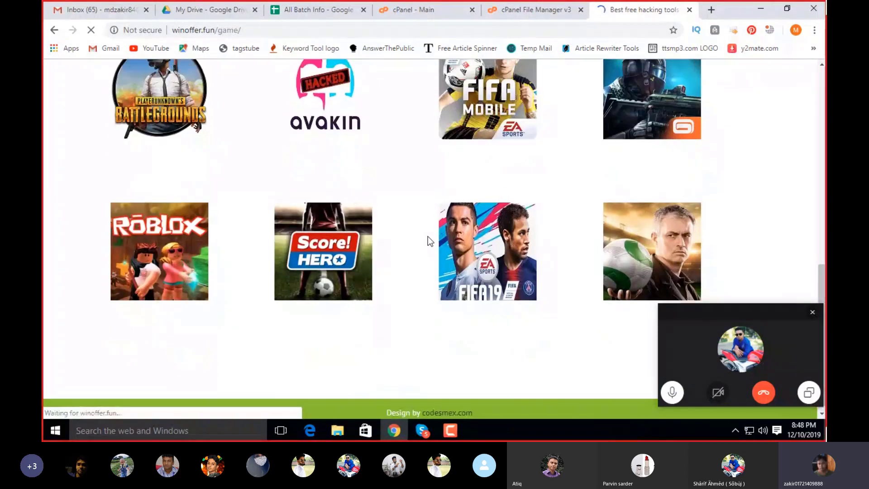
{"action": "scroll", "coordinate": [428, 236], "scroll_direction": "up", "scroll_amount": 2}
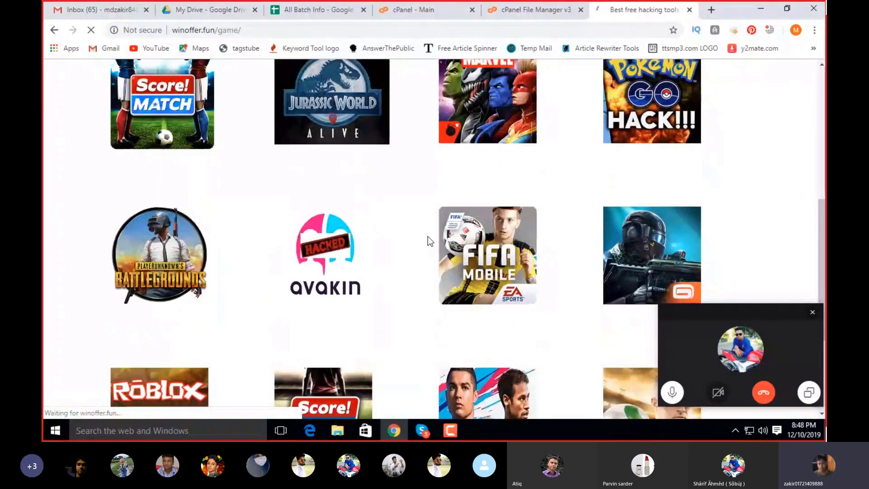
{"action": "scroll", "coordinate": [428, 236], "scroll_direction": "up", "scroll_amount": 7}
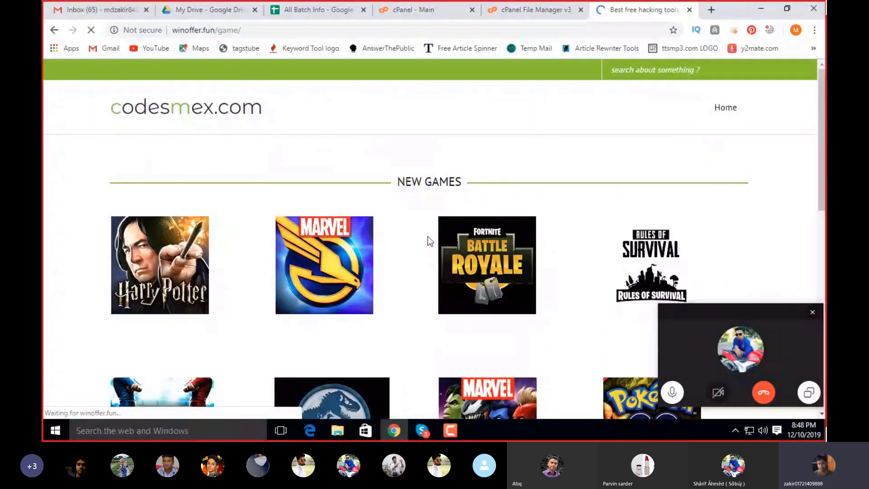
{"action": "scroll", "coordinate": [428, 236], "scroll_direction": "down", "scroll_amount": 4}
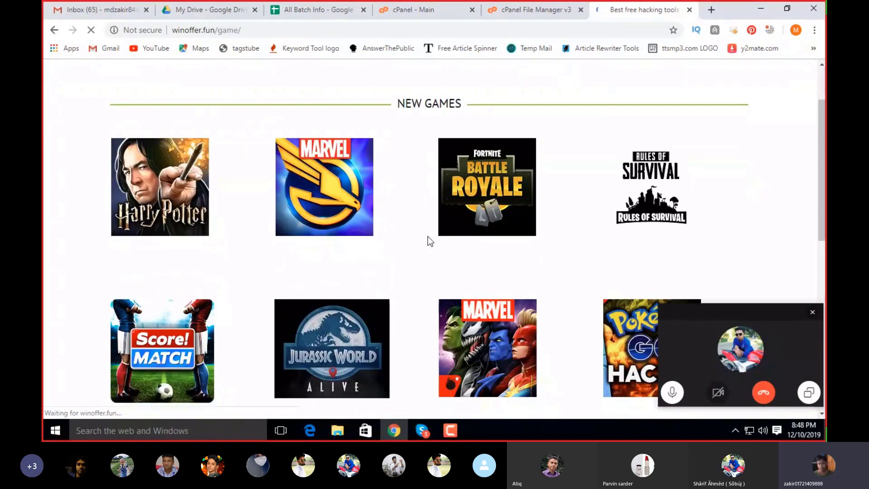
{"action": "scroll", "coordinate": [428, 236], "scroll_direction": "up", "scroll_amount": 4}
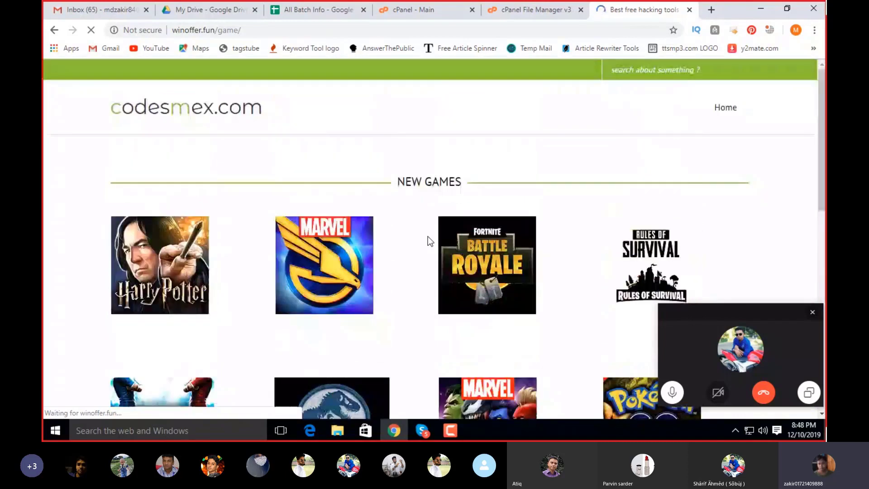
{"action": "scroll", "coordinate": [427, 237], "scroll_direction": "down", "scroll_amount": 5}
{"action": "scroll", "coordinate": [428, 237], "scroll_direction": "down", "scroll_amount": 5}
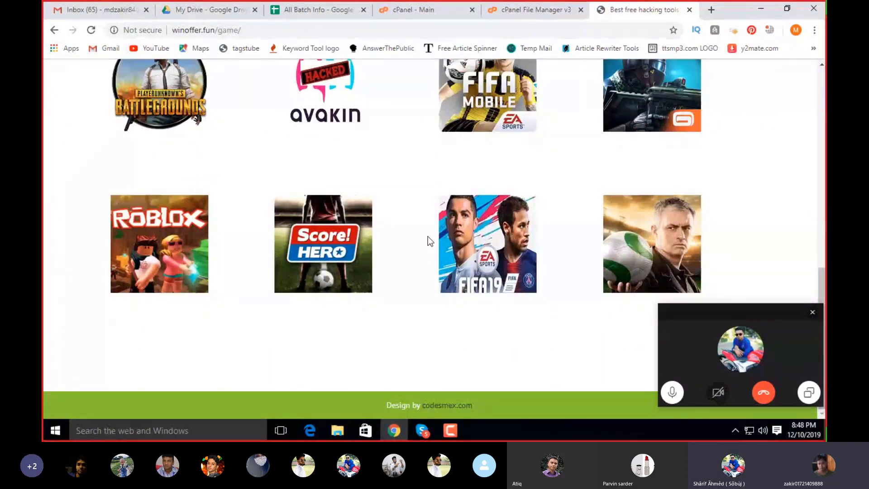
{"action": "scroll", "coordinate": [428, 236], "scroll_direction": "up", "scroll_amount": 1}
{"action": "scroll", "coordinate": [427, 236], "scroll_direction": "up", "scroll_amount": 5}
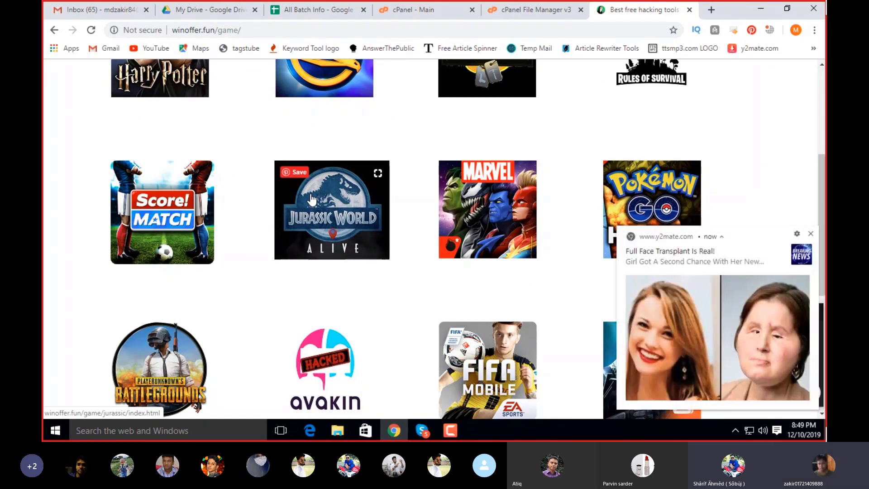
{"action": "left_click", "coordinate": [810, 233]}
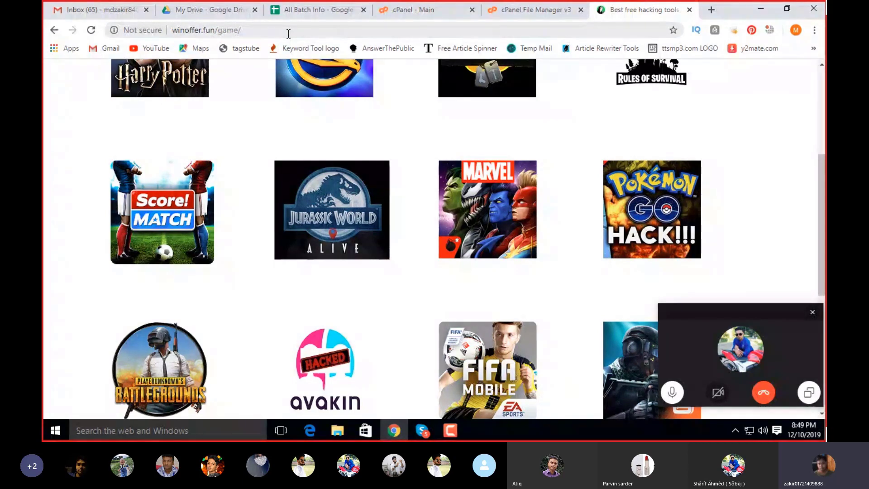
Replace the game folder in the page address with the path winoffer.fun/ip.
{"action": "left_click", "coordinate": [271, 31]}
{"action": "key", "text": "ctrl+a"}
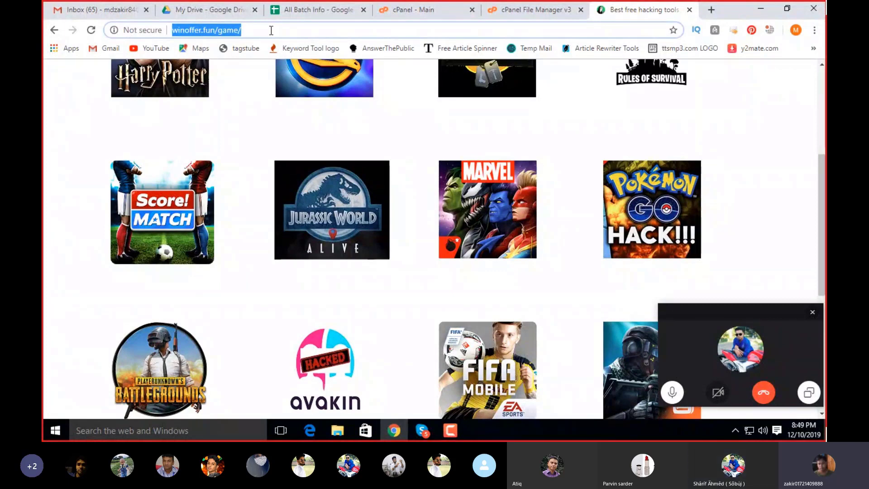
{"action": "left_click", "coordinate": [271, 30]}
{"action": "key", "text": "BackSpace"}
{"action": "key", "text": "BackSpace"}
{"action": "key", "text": "BackSpace"}
{"action": "key", "text": "BackSpace"}
{"action": "key", "text": "BackSpace"}
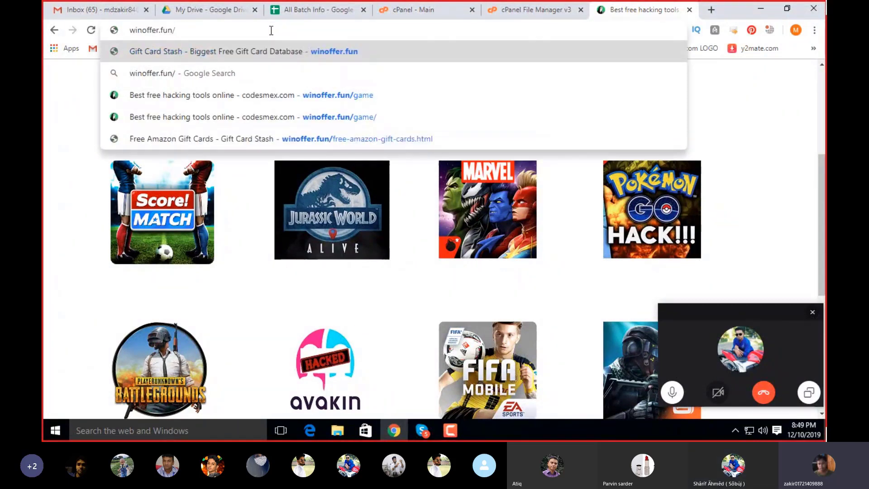
{"action": "type", "text": "ip"}
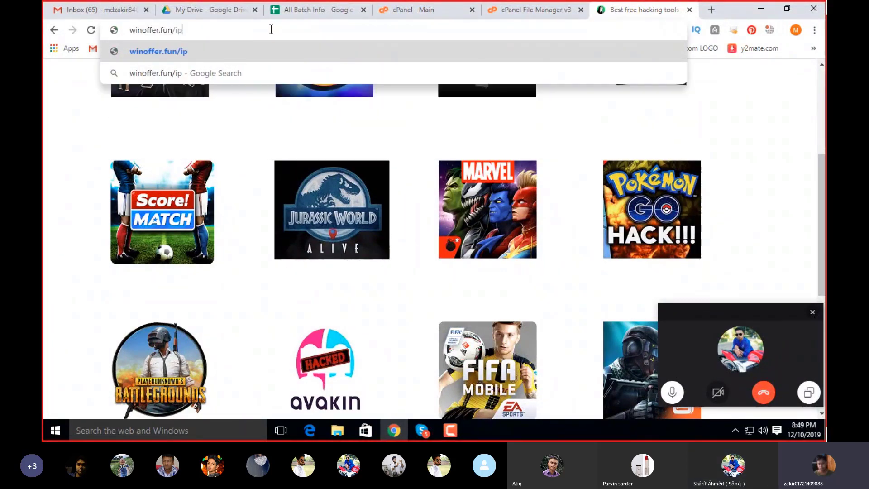